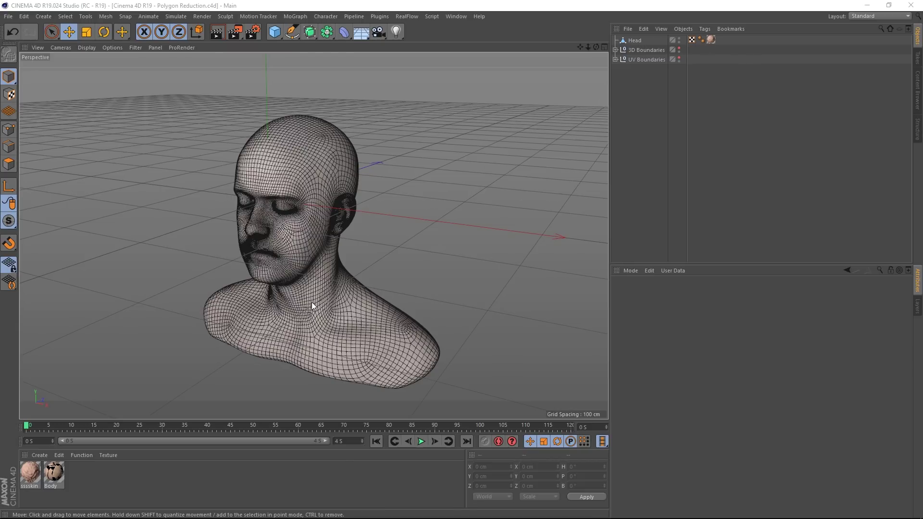
{"action": "mouse_move", "coordinate": [307, 270]}
{"action": "left_mouse_down", "text": "alt"}
{"action": "mouse_move", "coordinate": [321, 235]}
{"action": "mouse_move", "coordinate": [319, 258]}
{"action": "left_mouse_up", "text": "alt"}
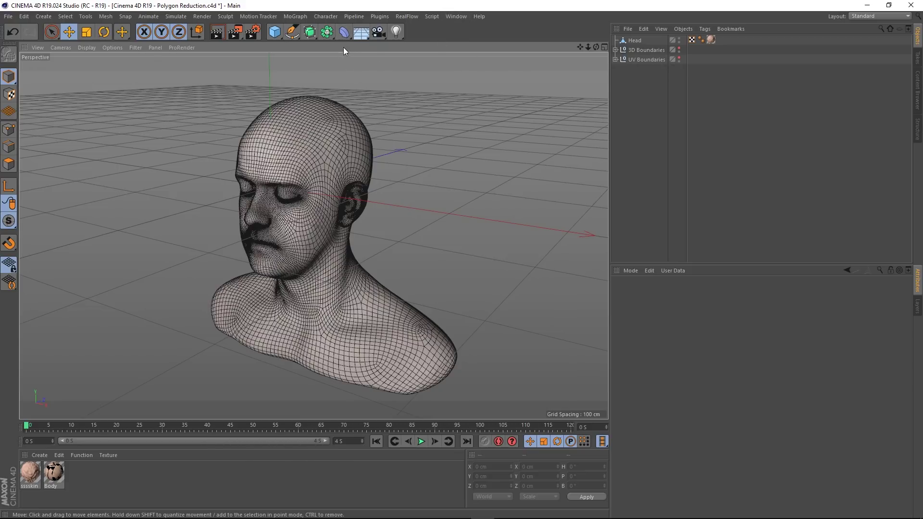
{"action": "left_click", "coordinate": [344, 31]}
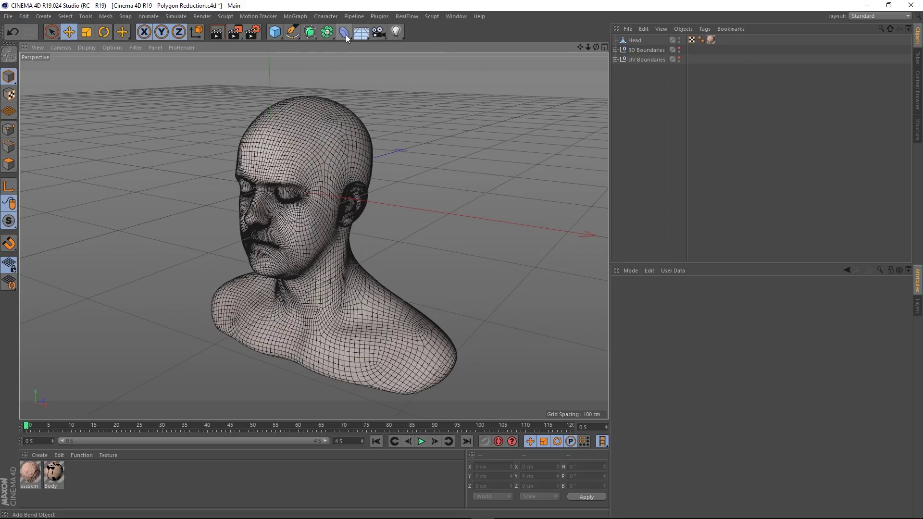
{"action": "left_click", "coordinate": [343, 33]}
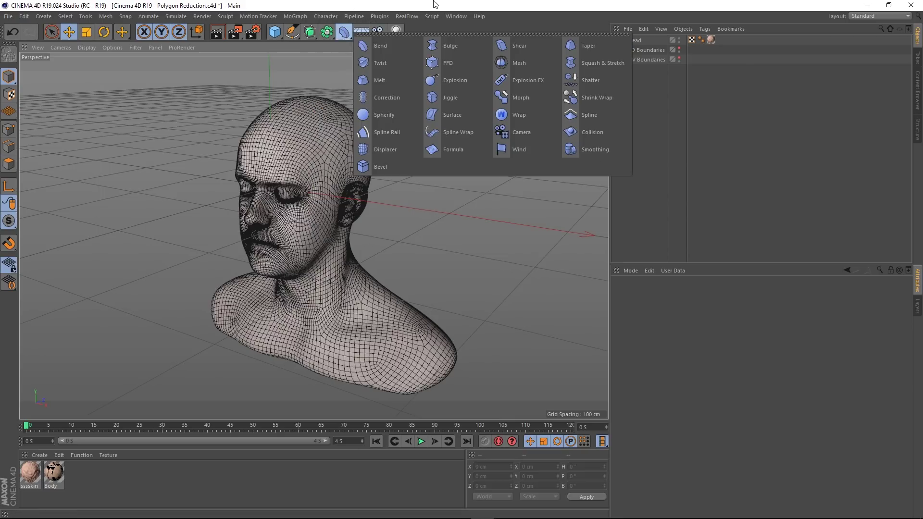
{"action": "left_click", "coordinate": [343, 34]}
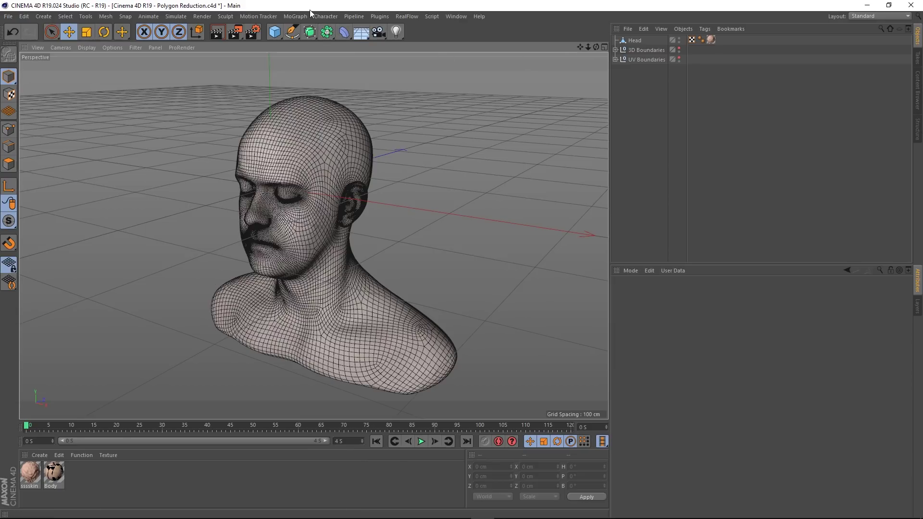
Step: Add a Polygon Reduction generator to the scene and make the Head object its child
{"action": "left_click", "coordinate": [325, 32]}
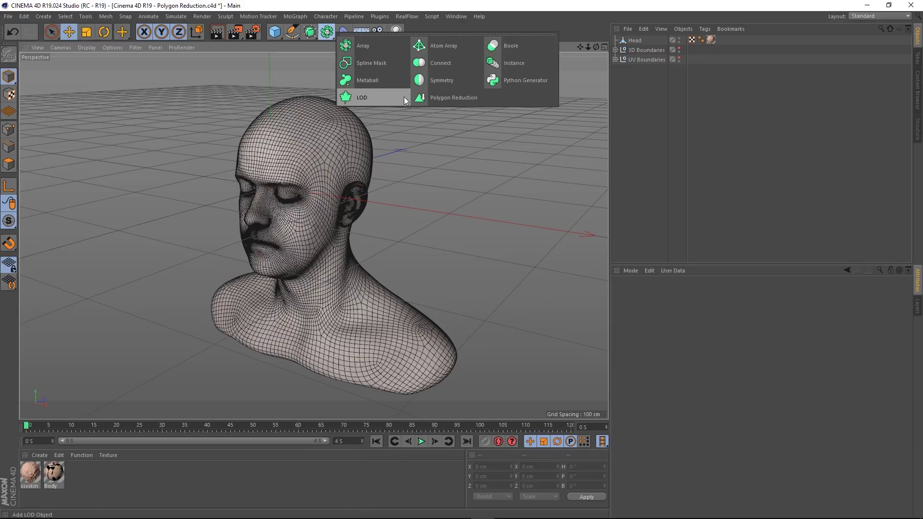
{"action": "left_click", "coordinate": [439, 98]}
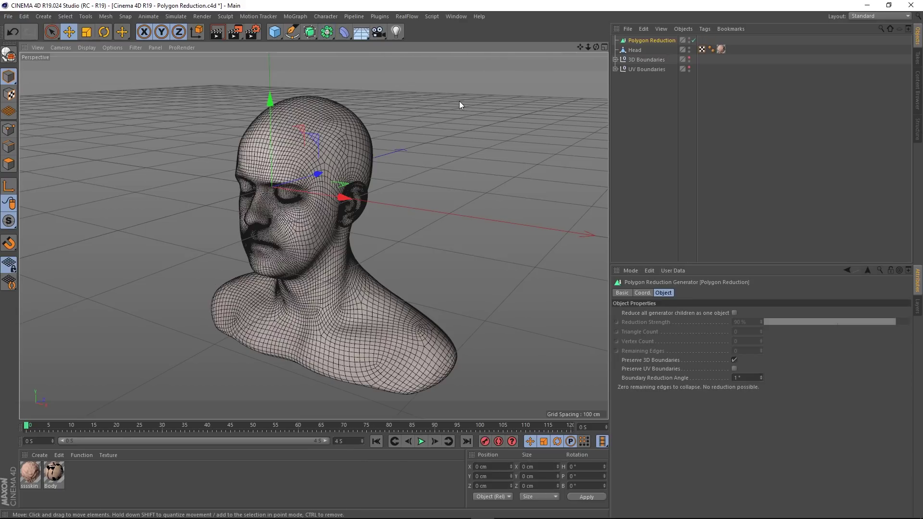
{"action": "left_click", "coordinate": [636, 51]}
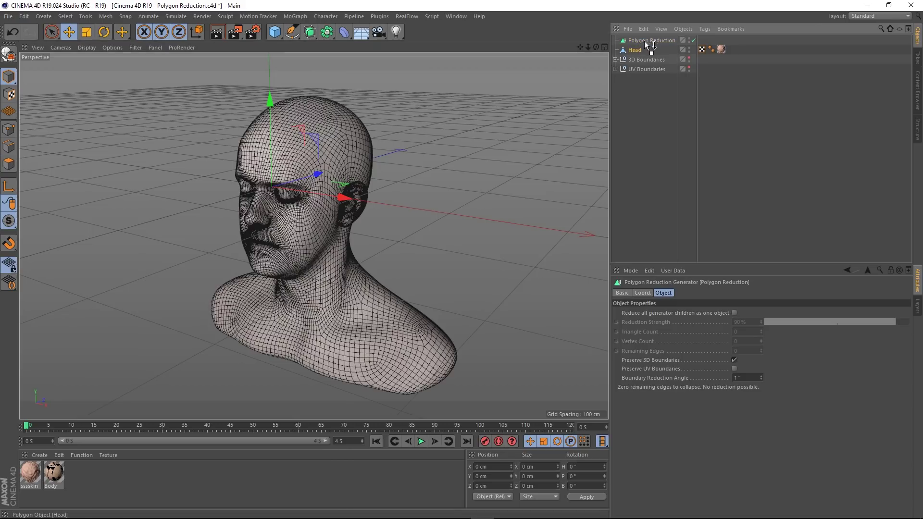
{"action": "left_click_drag", "start_coordinate": [647, 39], "coordinate": [647, 39]}
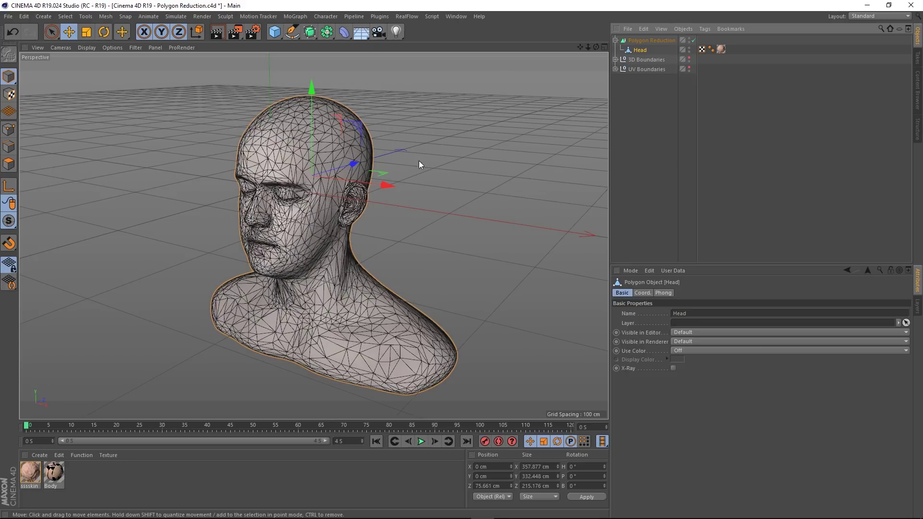
Step: Compare the original and reduced head by toggling the Polygon Reduction generator and setting its Reduction Strength to 0% and back to 90%
{"action": "left_click", "coordinate": [694, 41]}
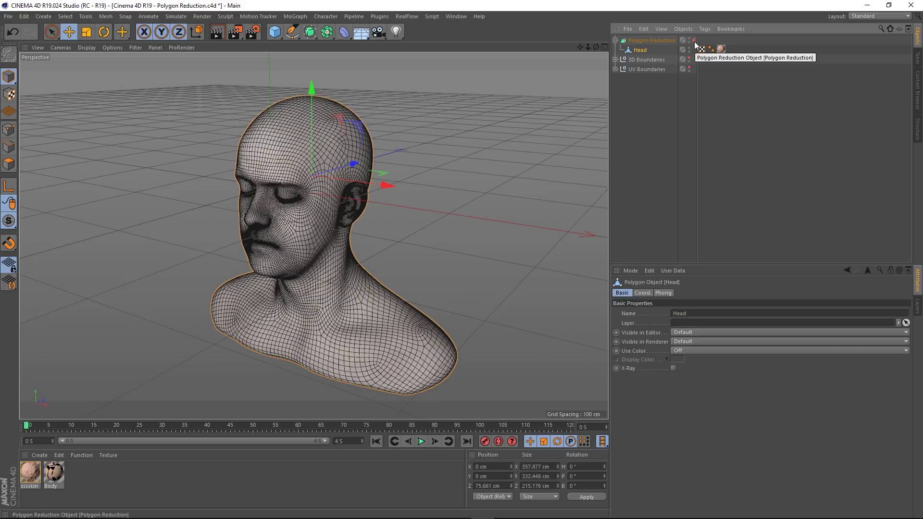
{"action": "left_click", "coordinate": [694, 41]}
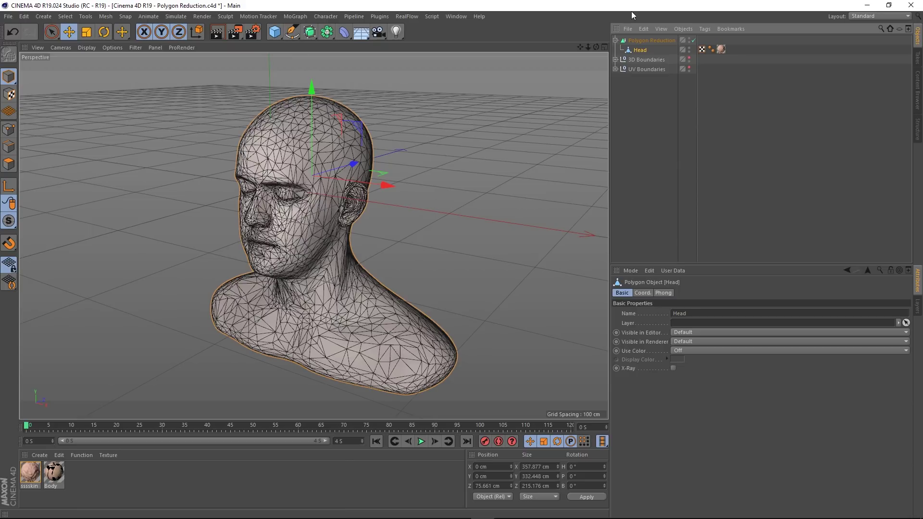
{"action": "left_click", "coordinate": [652, 41]}
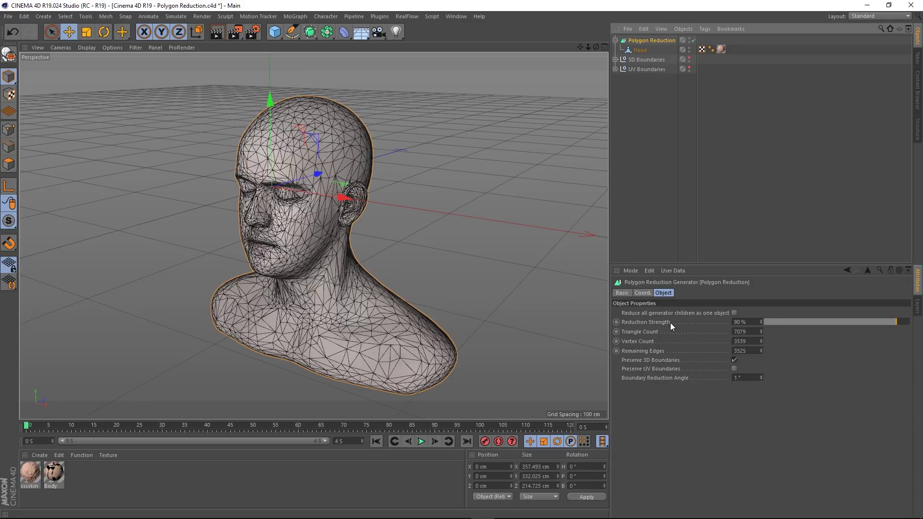
{"action": "left_click_drag", "start_coordinate": [794, 320], "coordinate": [766, 327]}
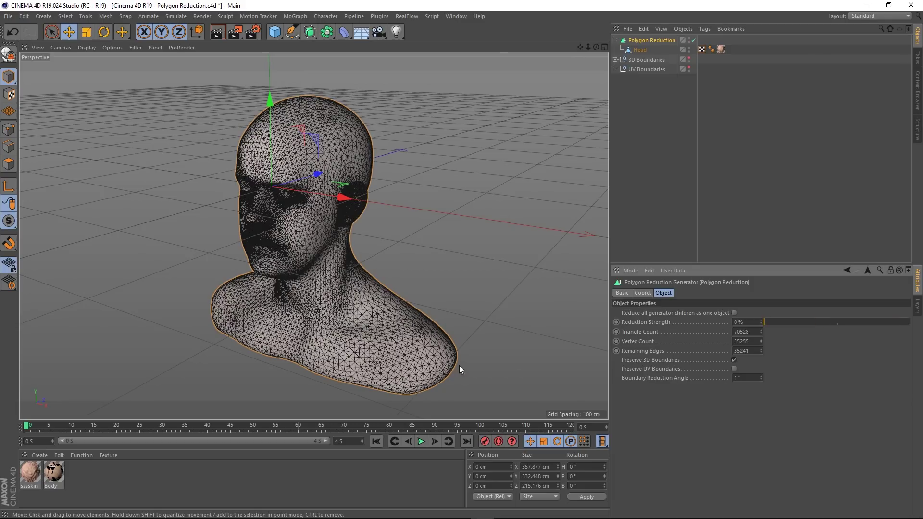
{"action": "left_click", "coordinate": [693, 40]}
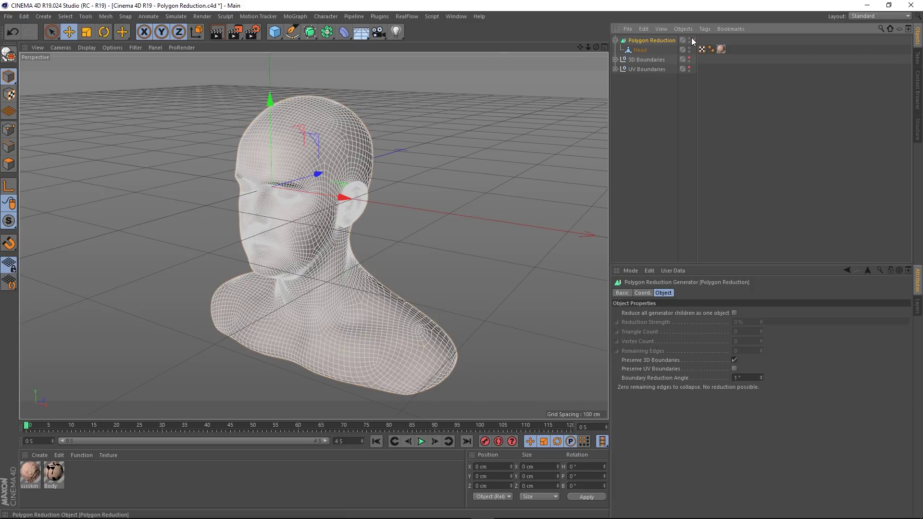
{"action": "left_click", "coordinate": [693, 42]}
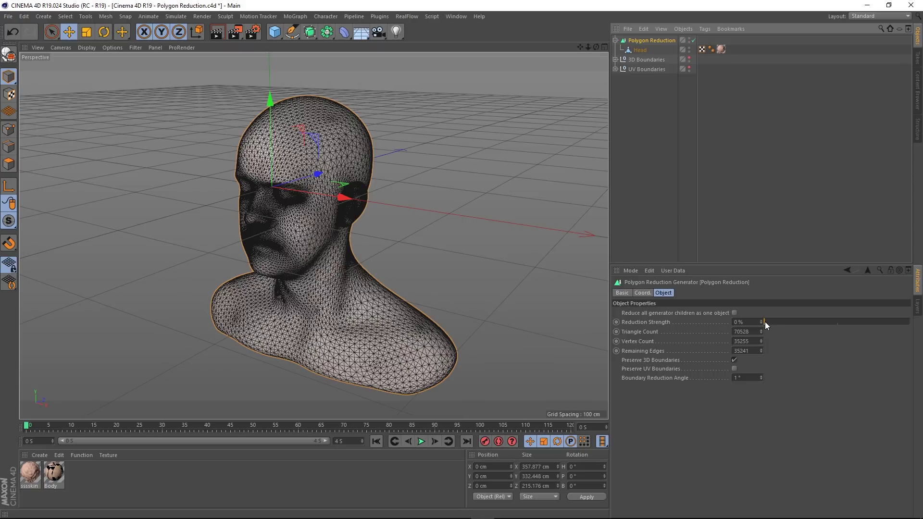
{"action": "left_click_drag", "start_coordinate": [765, 322], "coordinate": [895, 321]}
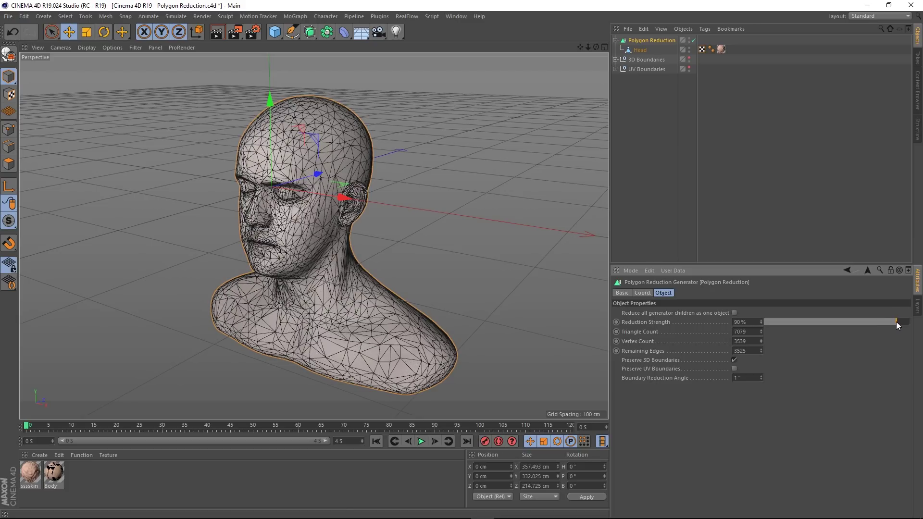
Step: Display the reduced head in Gouraud Shading without lines and hide the grid in the perspective view
{"action": "left_click", "coordinate": [89, 46]}
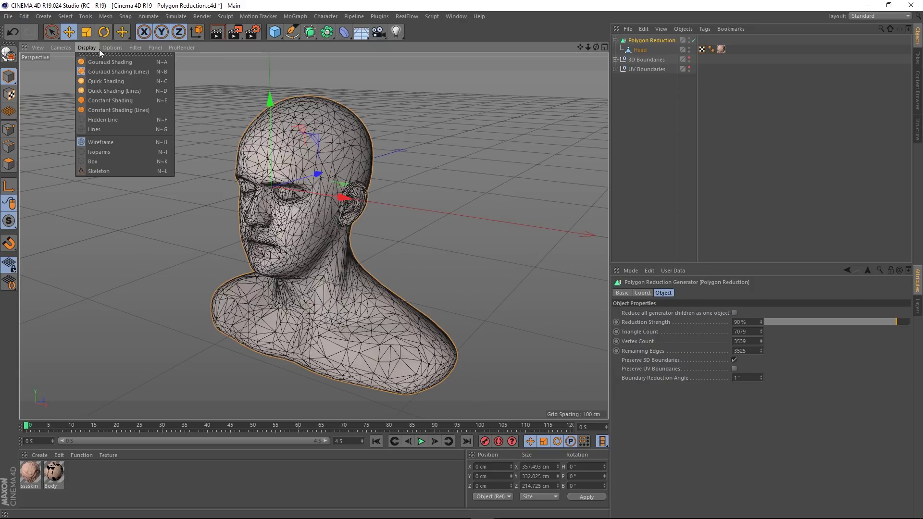
{"action": "left_click", "coordinate": [97, 61]}
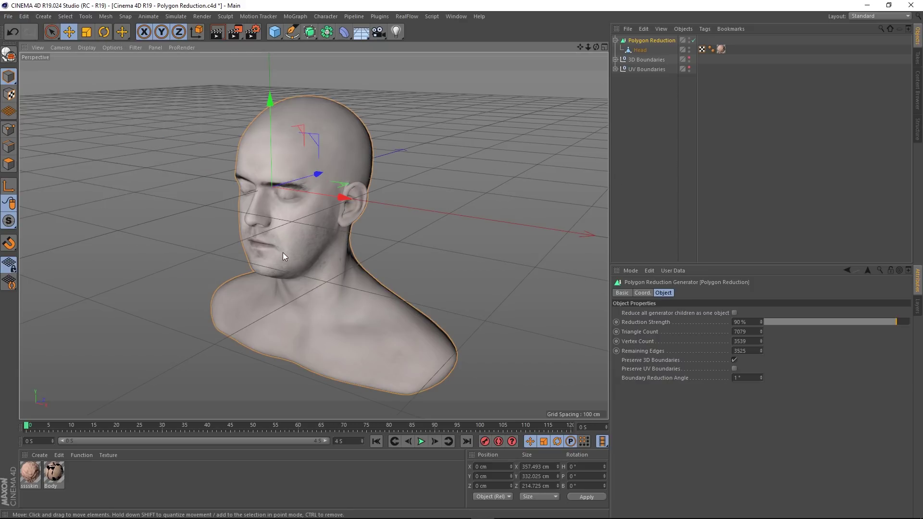
{"action": "mouse_move", "coordinate": [282, 253]}
{"action": "left_mouse_down", "text": "alt"}
{"action": "mouse_move", "coordinate": [350, 230]}
{"action": "mouse_move", "coordinate": [285, 250]}
{"action": "left_mouse_up", "text": "alt"}
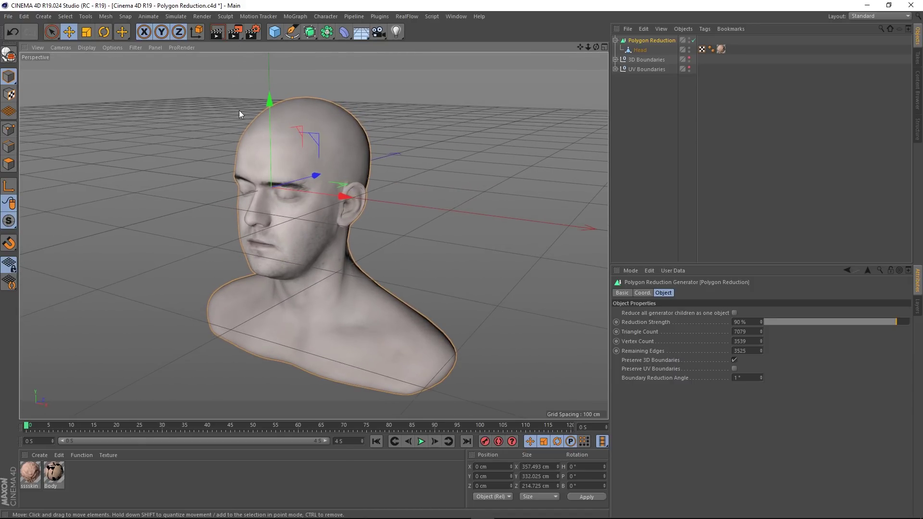
{"action": "left_click", "coordinate": [130, 47]}
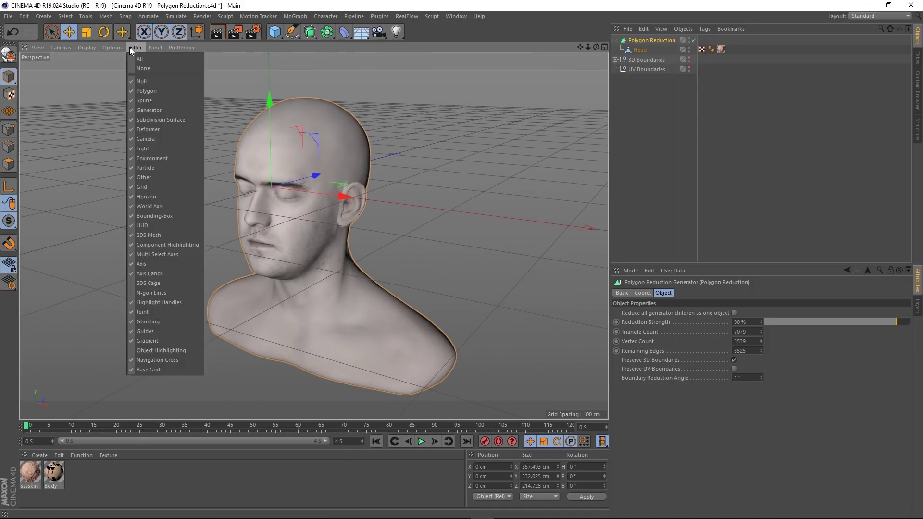
{"action": "left_click", "coordinate": [143, 189]}
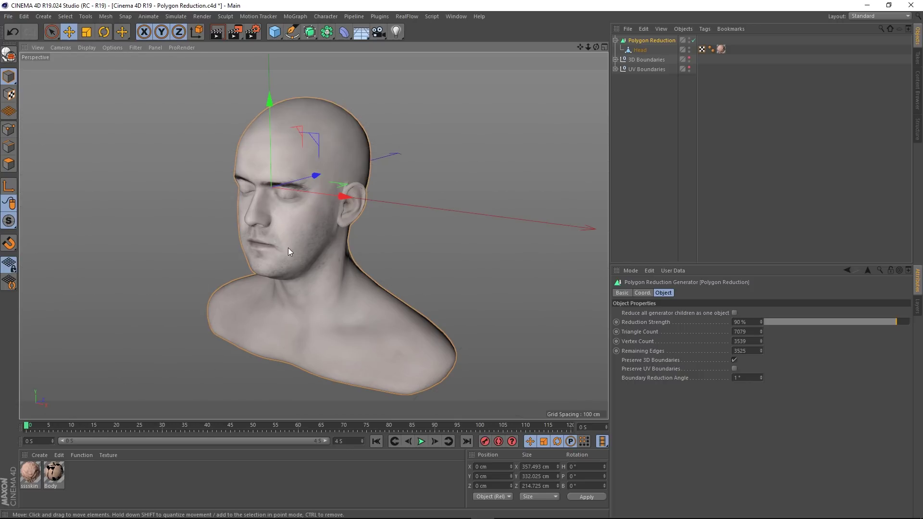
{"action": "left_click_drag", "start_coordinate": [288, 251], "coordinate": [272, 216], "text": "alt"}
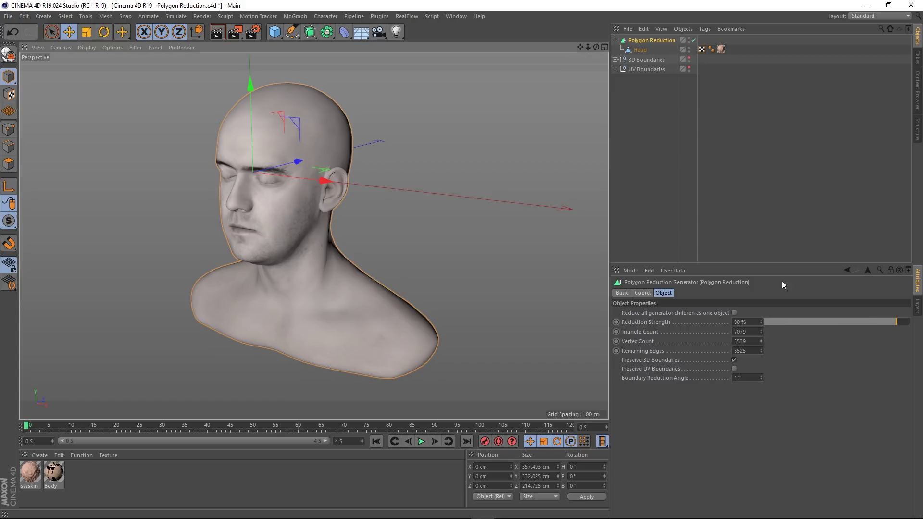
Step: Show the mesh with Gouraud Shading (Lines) and set the generator's Triangle Count to 500
{"action": "left_click", "coordinate": [87, 47]}
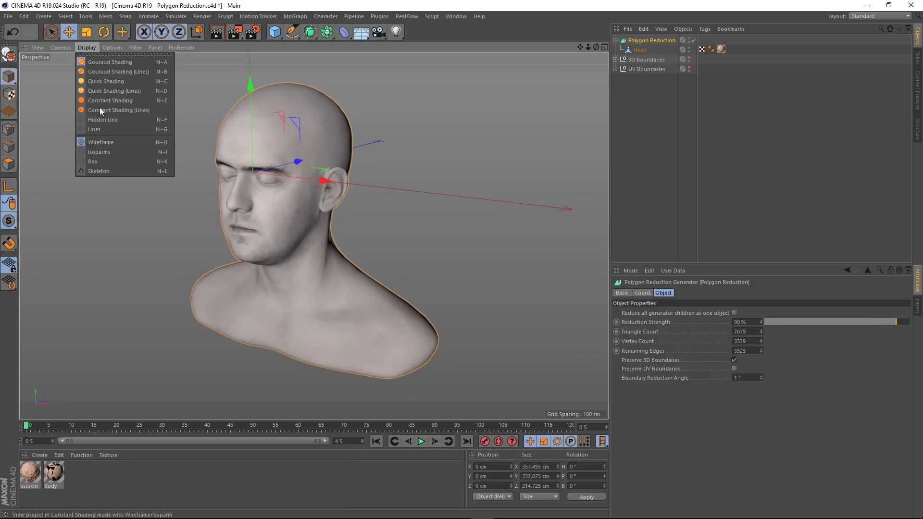
{"action": "left_click", "coordinate": [96, 71]}
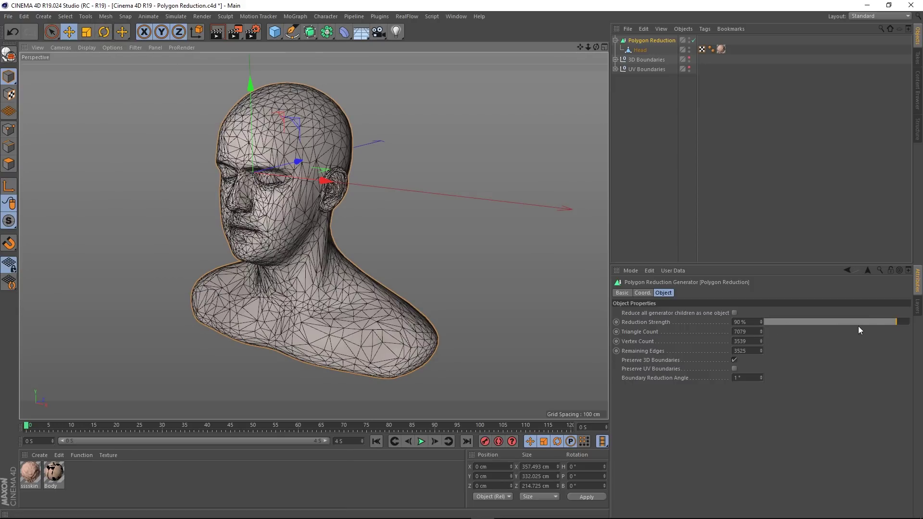
{"action": "mouse_move", "coordinate": [892, 322]}
{"action": "left_mouse_down"}
{"action": "mouse_move", "coordinate": [760, 319]}
{"action": "mouse_move", "coordinate": [895, 319]}
{"action": "left_mouse_up"}
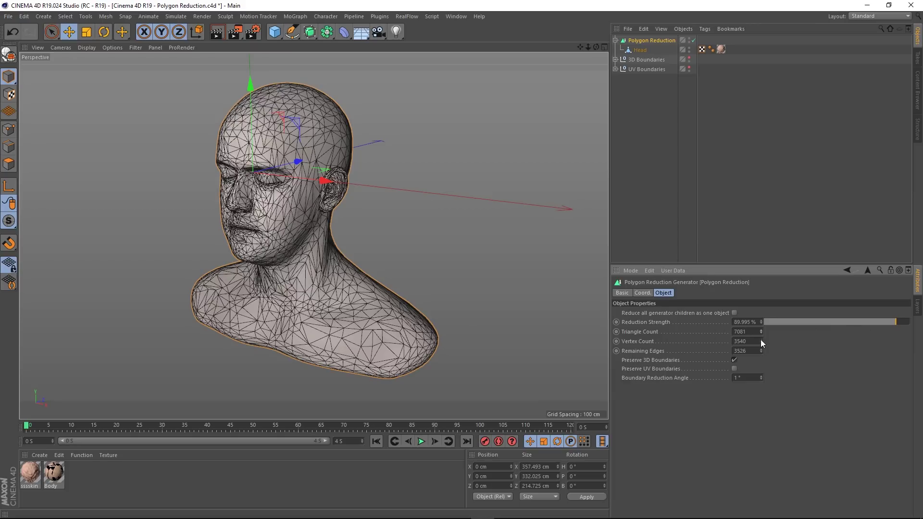
{"action": "double_click", "coordinate": [754, 332]}
{"action": "type", "text": "500"}
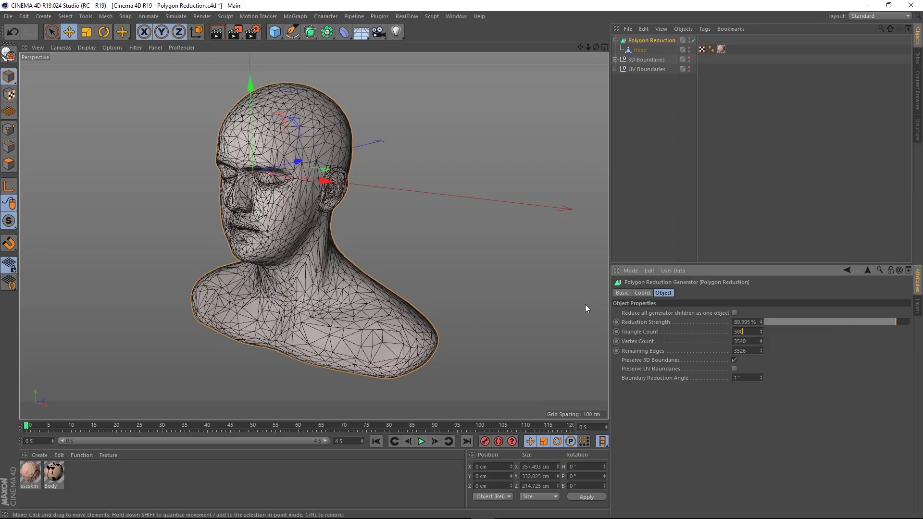
{"action": "key", "text": "Return"}
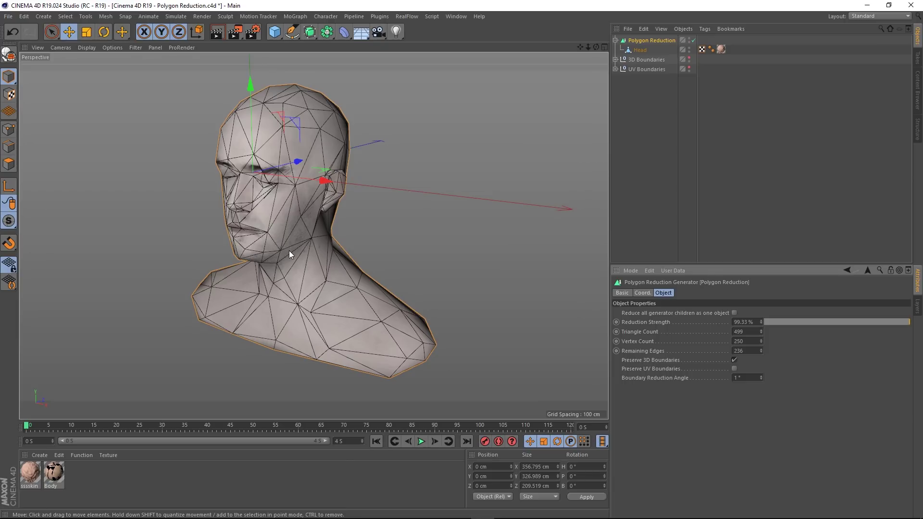
Step: Raise the Polygon Reduction generator's Triangle Count to 1500 and on to 3000
{"action": "double_click", "coordinate": [740, 332]}
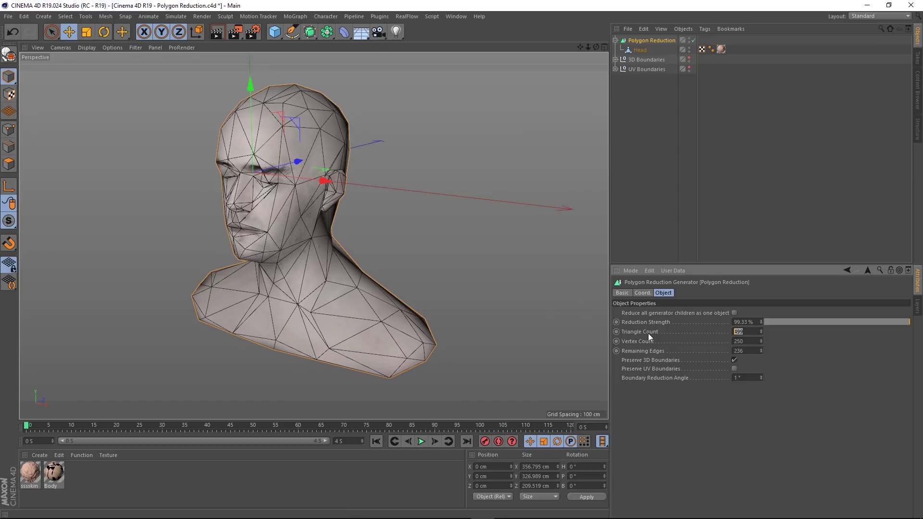
{"action": "type", "text": "1500"}
{"action": "key", "text": "Return"}
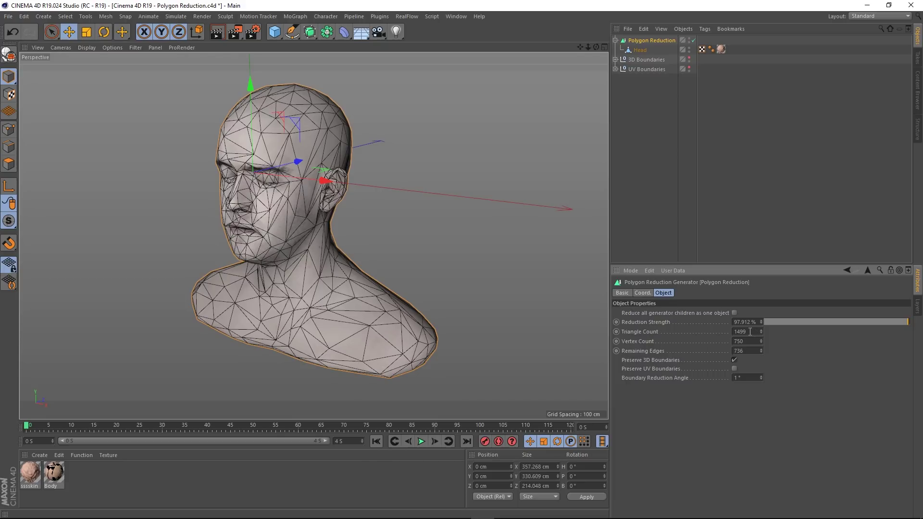
{"action": "double_click", "coordinate": [750, 332]}
{"action": "type", "text": "3000"}
{"action": "key", "text": "Return"}
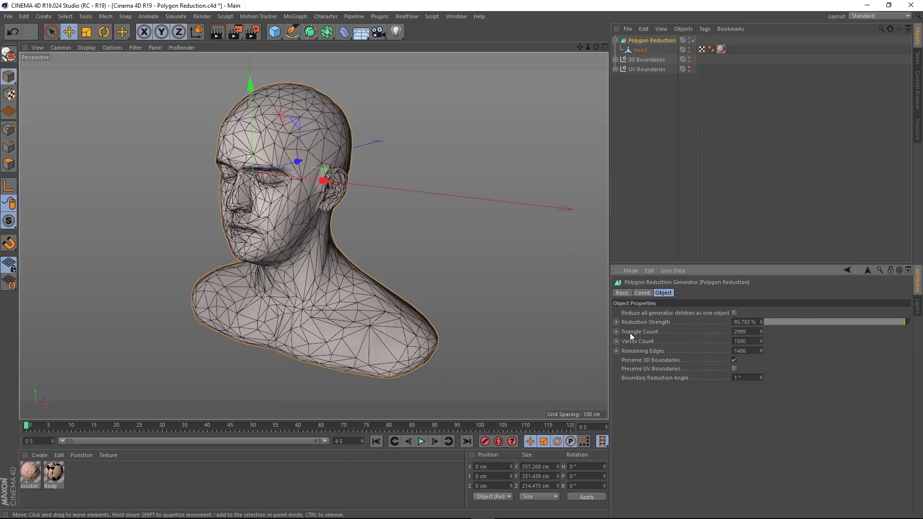
Step: Set the Polygon Reduction generator's Vertex Count to 2000
{"action": "left_click", "coordinate": [749, 341]}
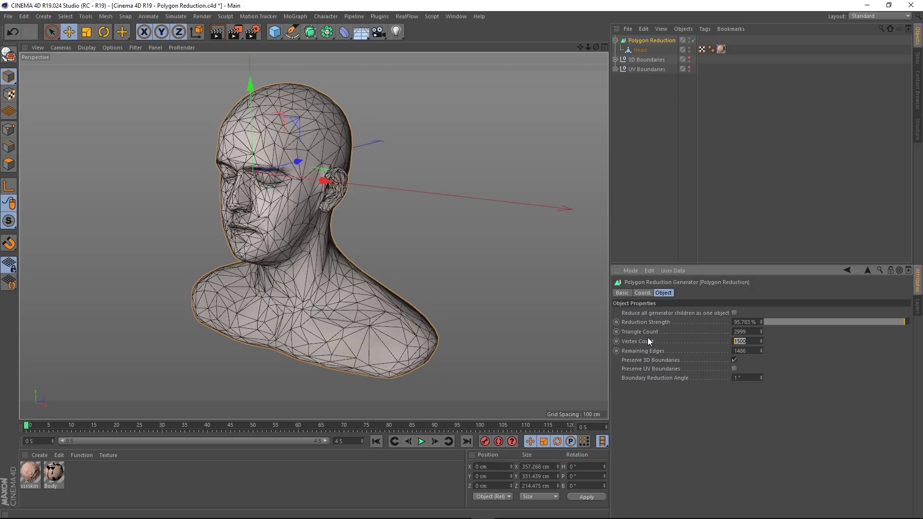
{"action": "type", "text": "21"}
{"action": "type", "text": "000"}
{"action": "key", "text": "Return"}
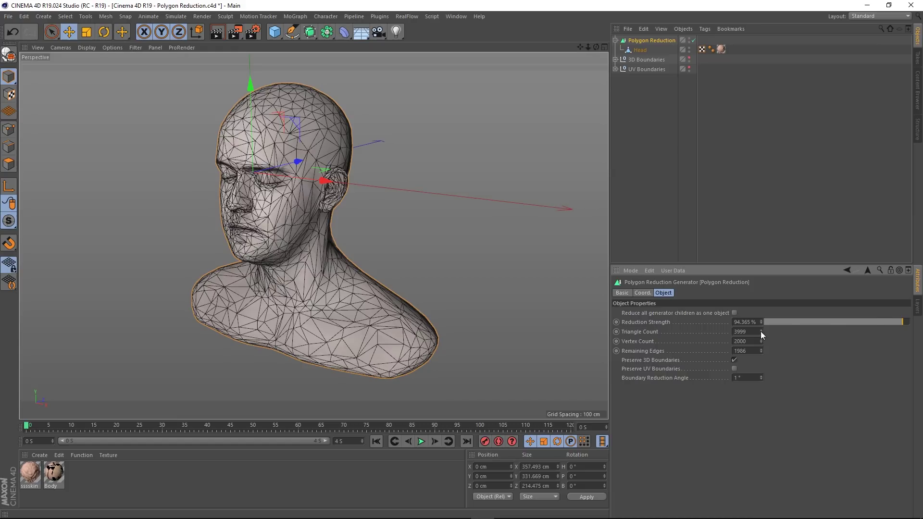
Step: Set the Reduction Strength to 69%, display the head in Gouraud Shading without lines, and raise the strength to 86%
{"action": "mouse_move", "coordinate": [874, 319]}
{"action": "left_mouse_down"}
{"action": "mouse_move", "coordinate": [785, 322]}
{"action": "mouse_move", "coordinate": [864, 324]}
{"action": "left_mouse_up"}
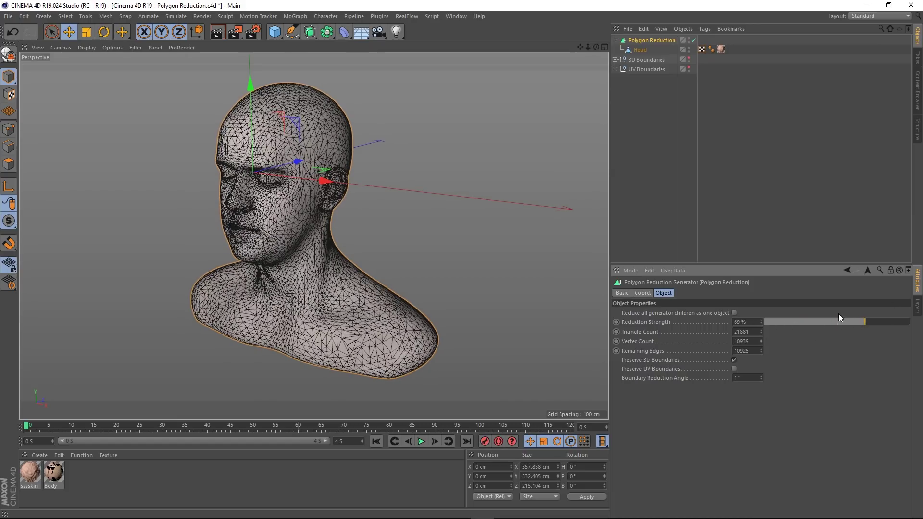
{"action": "left_click", "coordinate": [86, 47]}
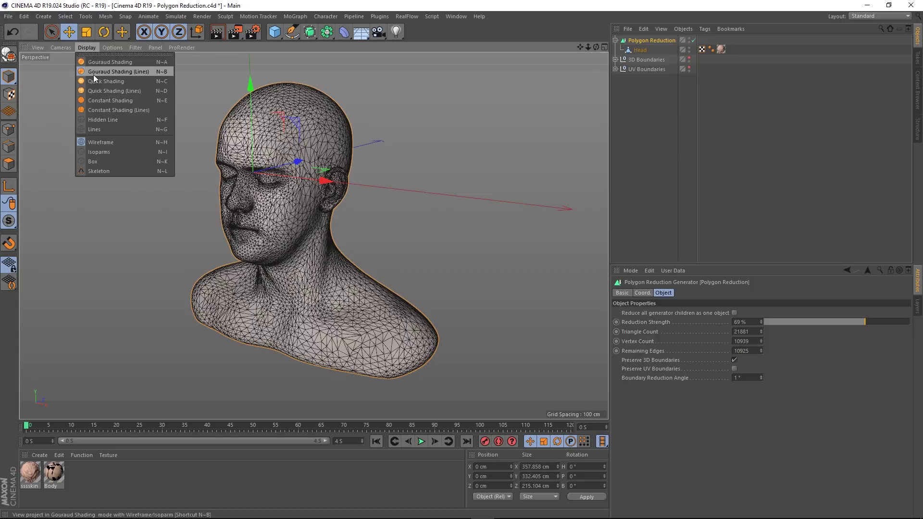
{"action": "left_click", "coordinate": [96, 62]}
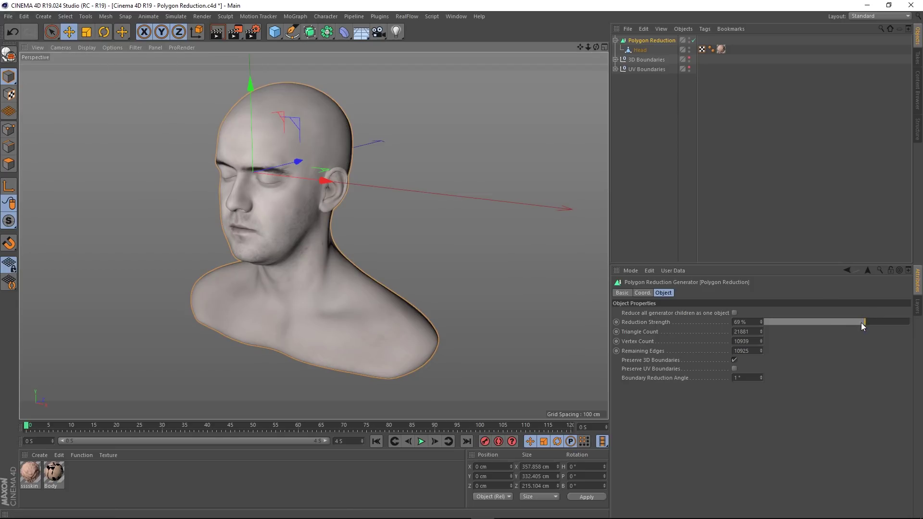
{"action": "mouse_move", "coordinate": [861, 322]}
{"action": "left_mouse_down"}
{"action": "mouse_move", "coordinate": [778, 318]}
{"action": "mouse_move", "coordinate": [890, 317]}
{"action": "left_mouse_up"}
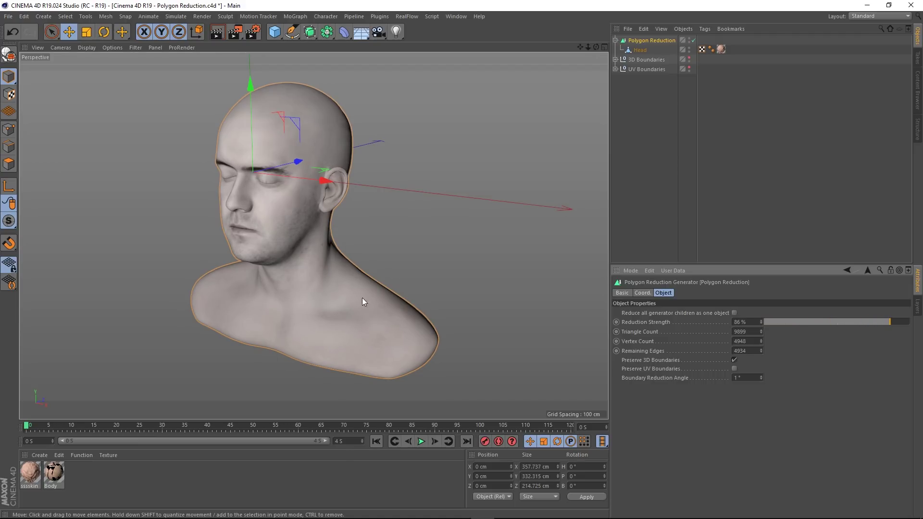
Step: Set the Reduction Strength to 90% with the face seen close up, and lower it to 80% for the full bust
{"action": "left_click_drag", "start_coordinate": [275, 221], "coordinate": [321, 190], "text": "alt"}
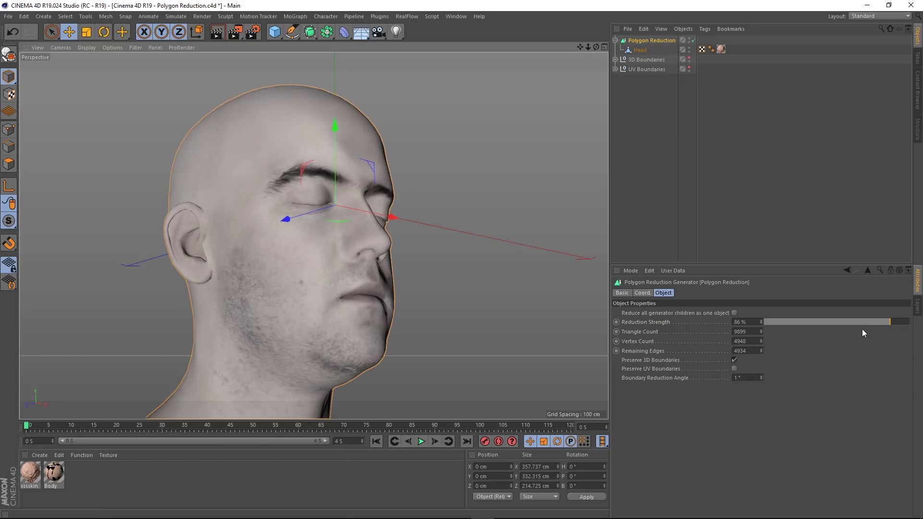
{"action": "mouse_move", "coordinate": [884, 324]}
{"action": "left_mouse_down"}
{"action": "mouse_move", "coordinate": [785, 332]}
{"action": "mouse_move", "coordinate": [895, 327]}
{"action": "left_mouse_up"}
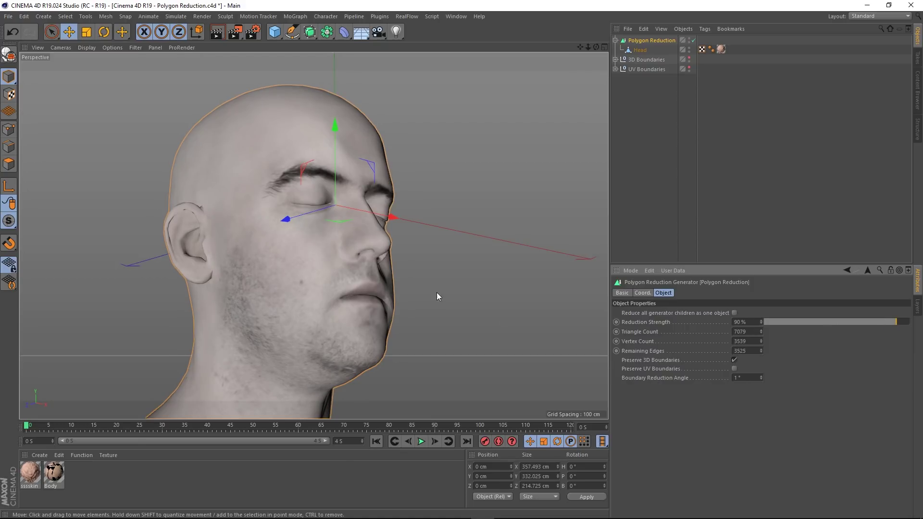
{"action": "scroll", "coordinate": [436, 292], "scroll_direction": "down", "scroll_amount": 5}
{"action": "left_click_drag", "start_coordinate": [436, 292], "coordinate": [329, 266], "text": "alt"}
{"action": "scroll", "coordinate": [339, 282], "scroll_direction": "up", "scroll_amount": 3}
{"action": "middle_click_drag", "start_coordinate": [282, 220], "coordinate": [298, 230], "text": "alt"}
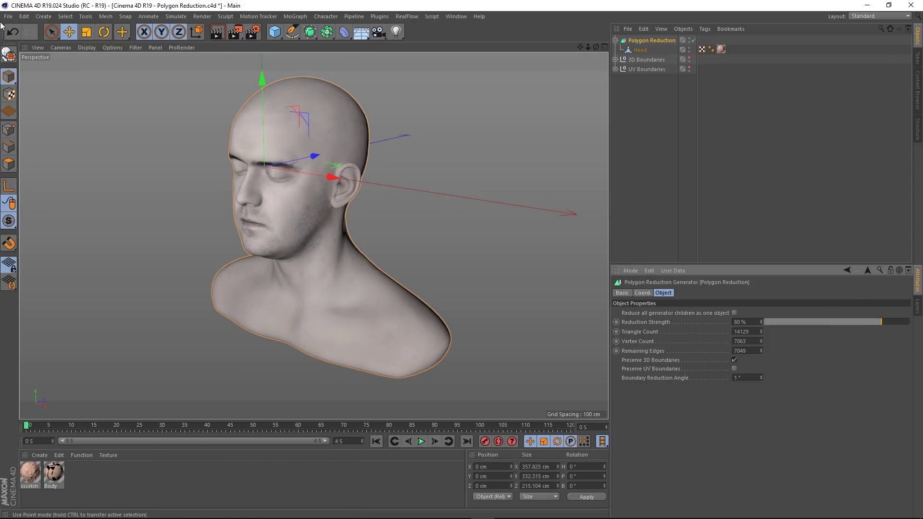
Step: Select the Head object, switch to point mode, and activate Rectangle Selection with Tolerant Selection enabled
{"action": "left_click", "coordinate": [642, 50]}
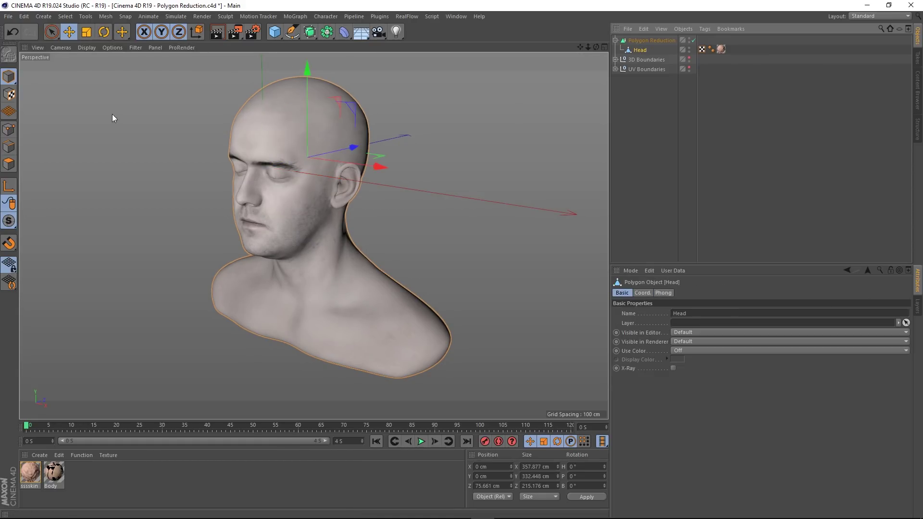
{"action": "left_click", "coordinate": [66, 16]}
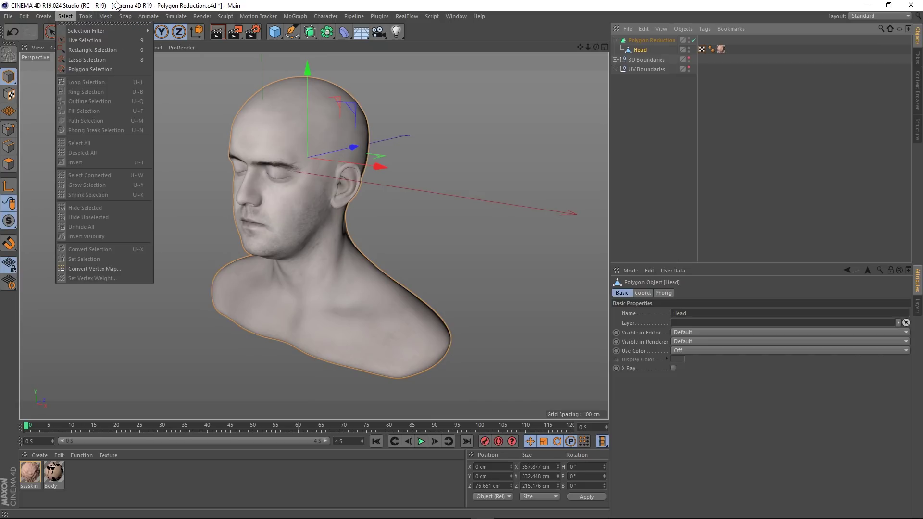
{"action": "left_click", "coordinate": [134, 6]}
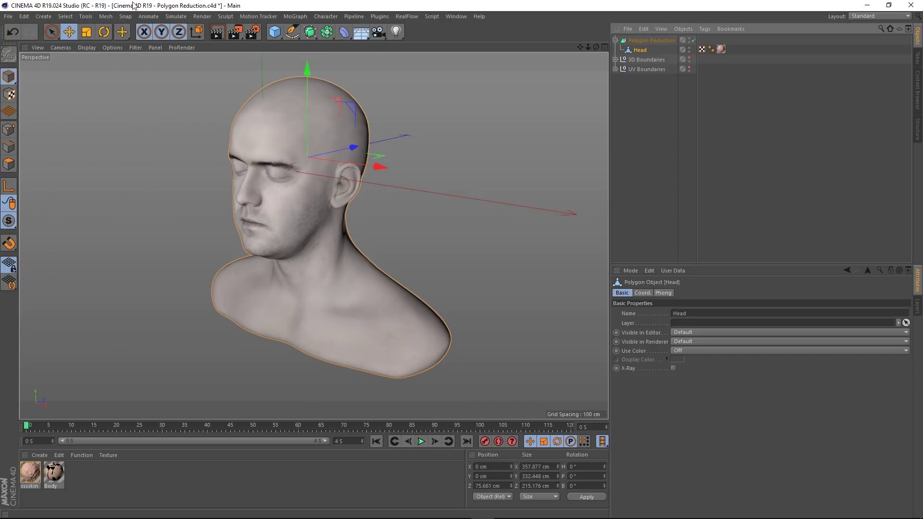
{"action": "left_click", "coordinate": [9, 130]}
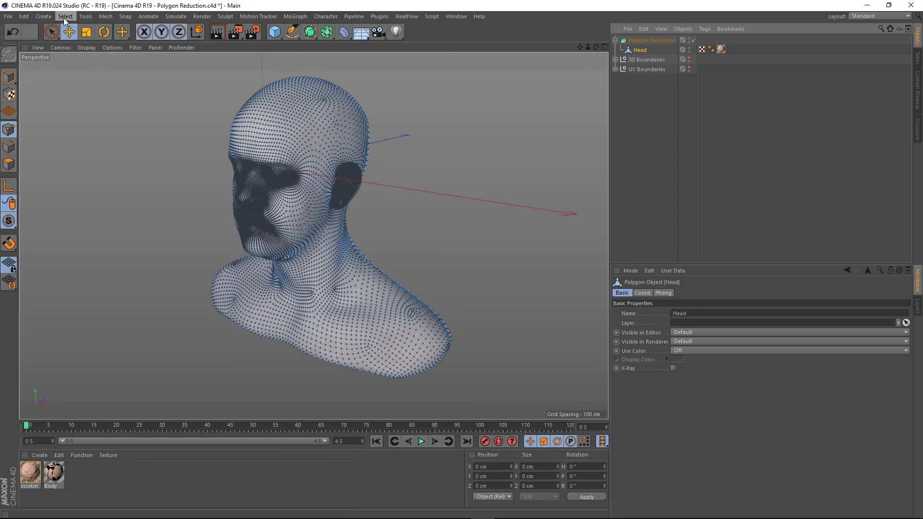
{"action": "left_click", "coordinate": [64, 17]}
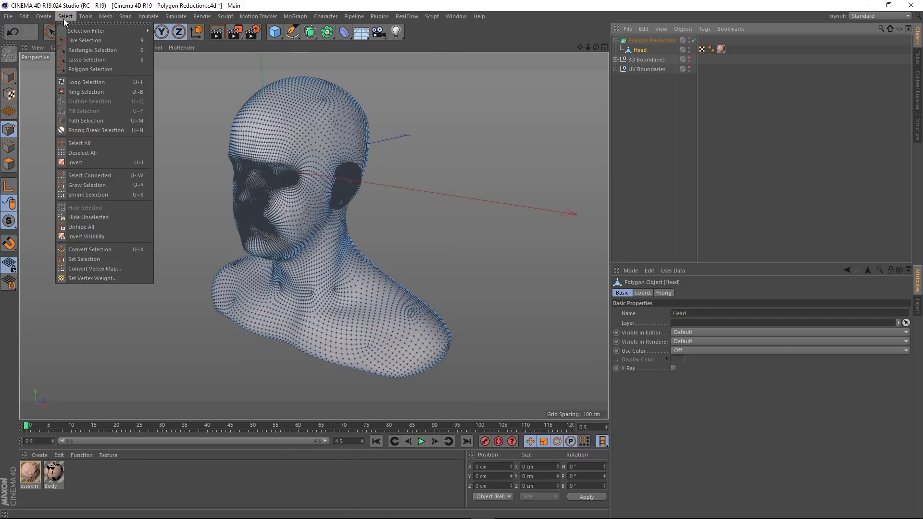
{"action": "left_click", "coordinate": [94, 4]}
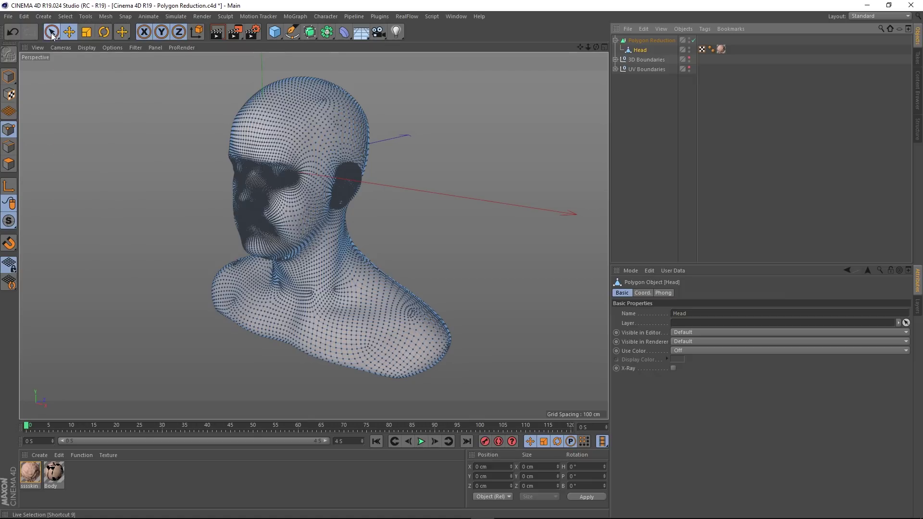
{"action": "left_click_drag", "start_coordinate": [51, 35], "coordinate": [104, 62]}
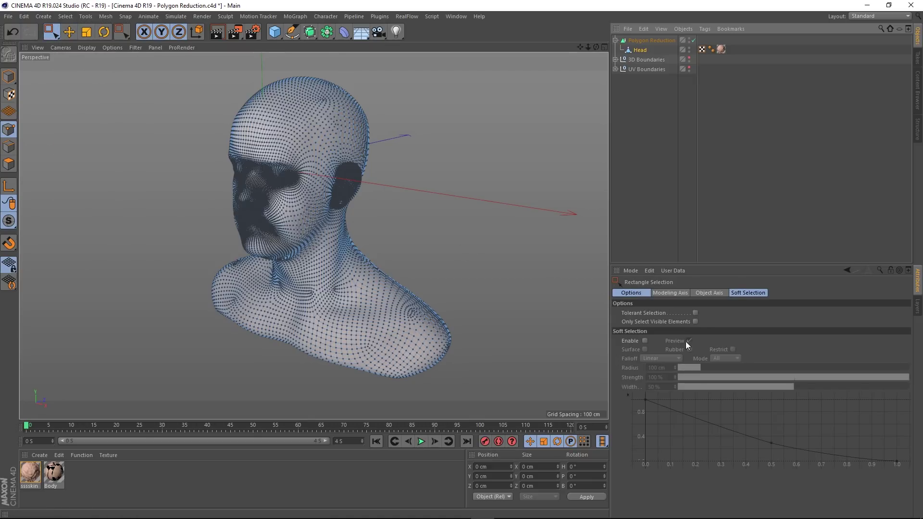
{"action": "left_click", "coordinate": [695, 313]}
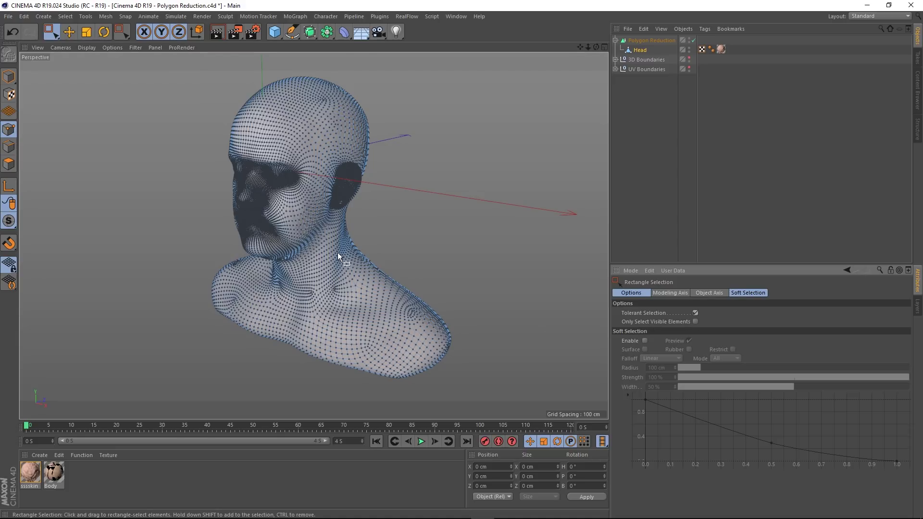
Step: Show the Front view full size and select all points in the half of the head on the positive X side
{"action": "left_click_drag", "start_coordinate": [337, 253], "coordinate": [302, 275], "text": "alt"}
{"action": "middle_click", "coordinate": [412, 241]}
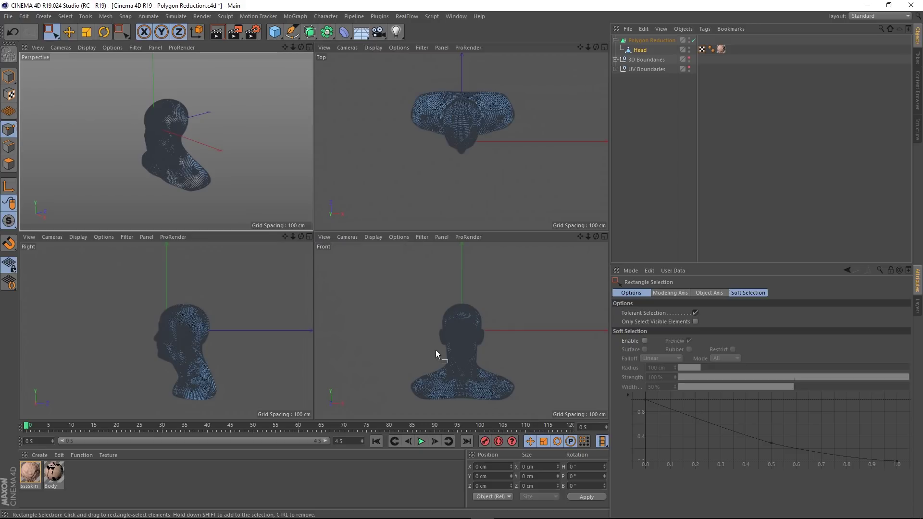
{"action": "middle_click", "coordinate": [437, 356]}
{"action": "scroll", "coordinate": [329, 288], "scroll_direction": "down", "scroll_amount": 3}
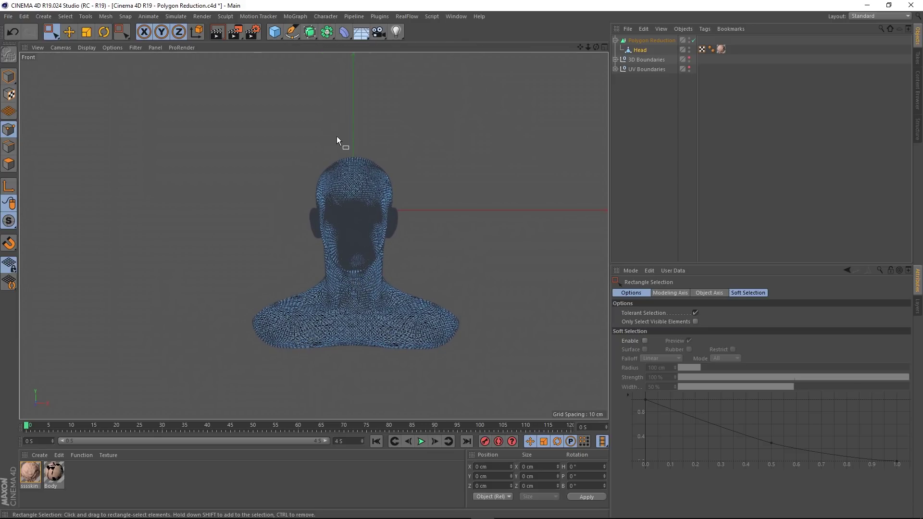
{"action": "left_click_drag", "start_coordinate": [350, 136], "coordinate": [469, 374]}
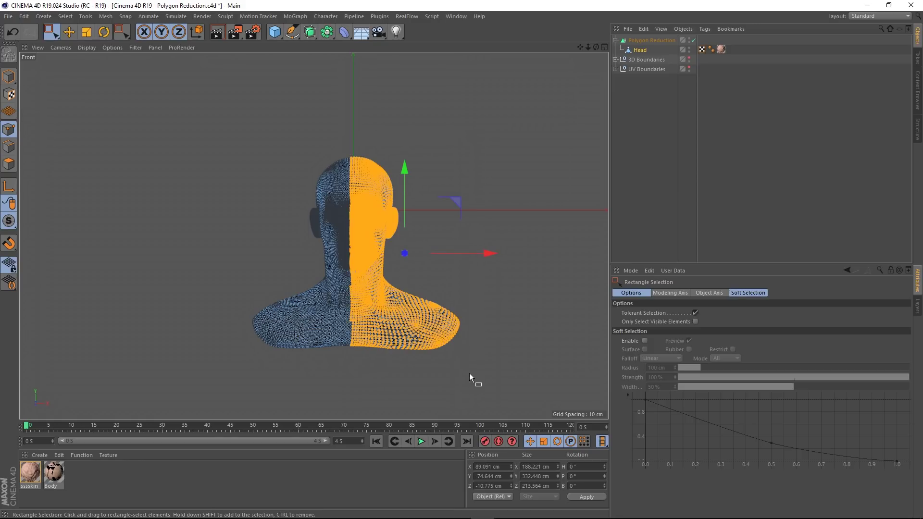
Step: Apply Set Vertex Weight in Set mode to the selected points and return to the Perspective view
{"action": "left_click", "coordinate": [66, 17]}
{"action": "left_click", "coordinate": [80, 279]}
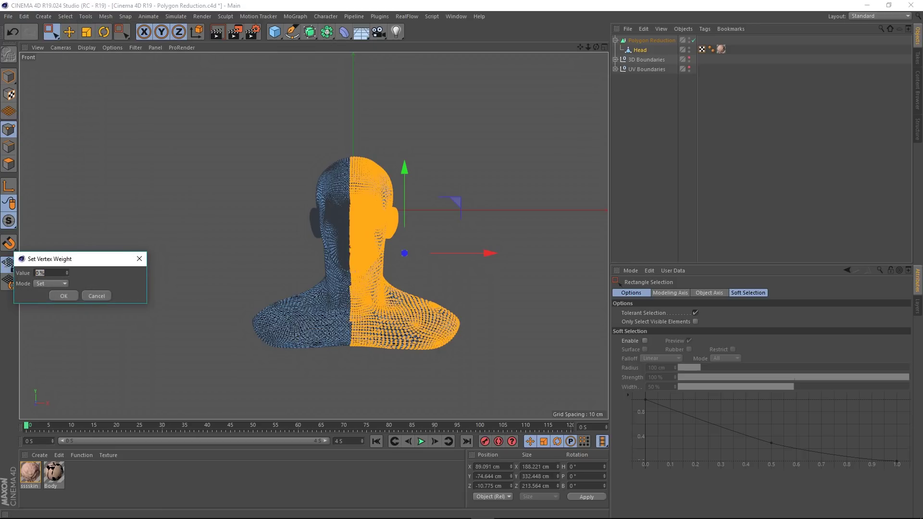
{"action": "left_click", "coordinate": [69, 295]}
{"action": "left_click", "coordinate": [215, 209]}
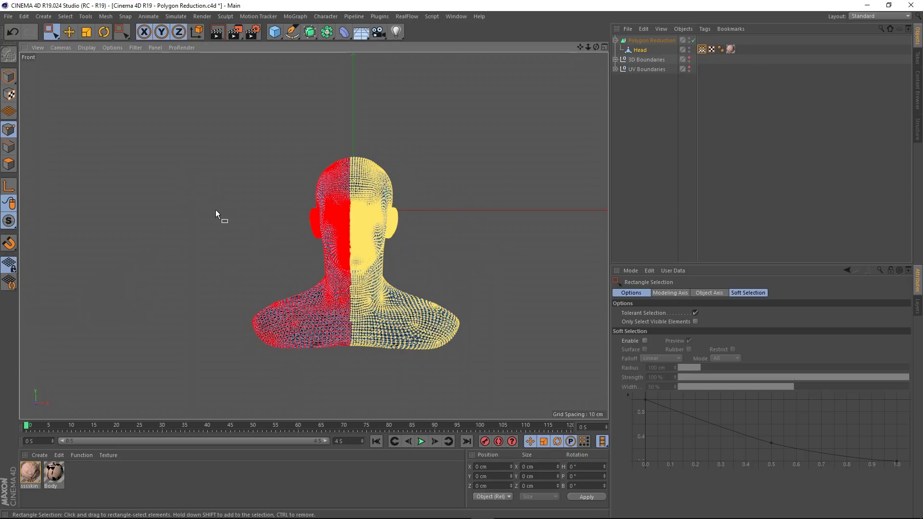
{"action": "middle_click", "coordinate": [220, 159]}
{"action": "middle_click", "coordinate": [192, 157]}
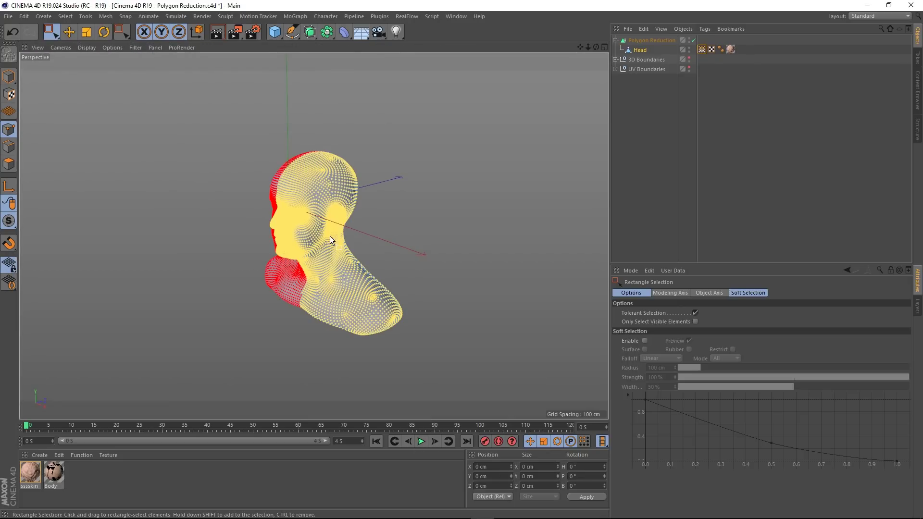
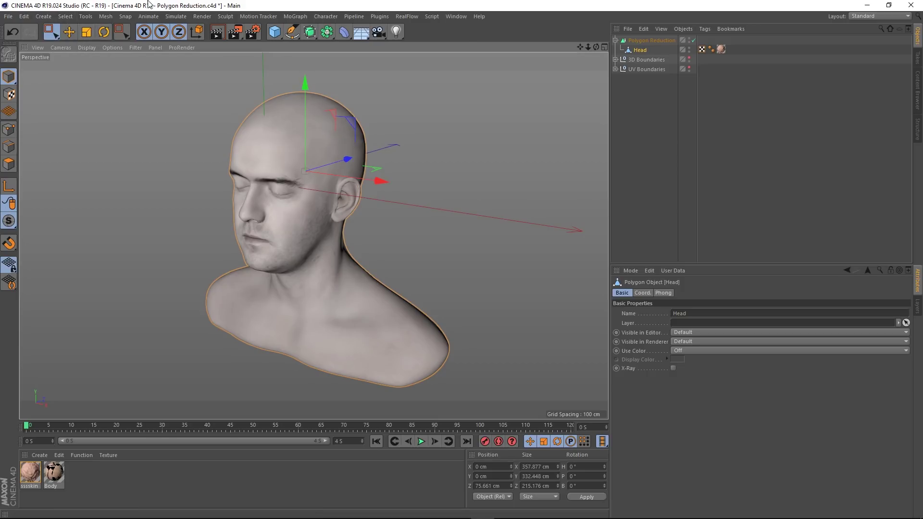
Step: With Live Selection at radius 40, select a polygon strip from Head's forehead down to the shoulder and store it as a polygon selection
{"action": "left_click", "coordinate": [65, 17]}
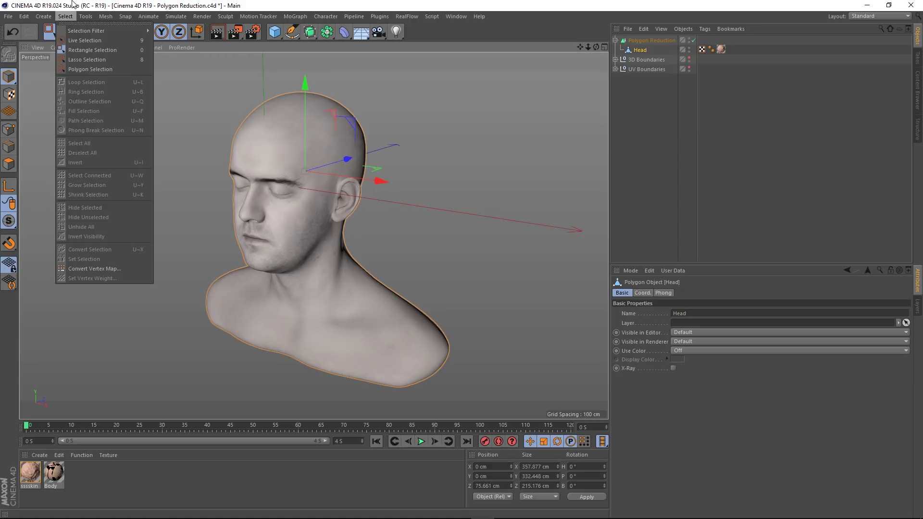
{"action": "left_click", "coordinate": [85, 40]}
{"action": "left_click", "coordinate": [48, 33]}
{"action": "left_click", "coordinate": [72, 46]}
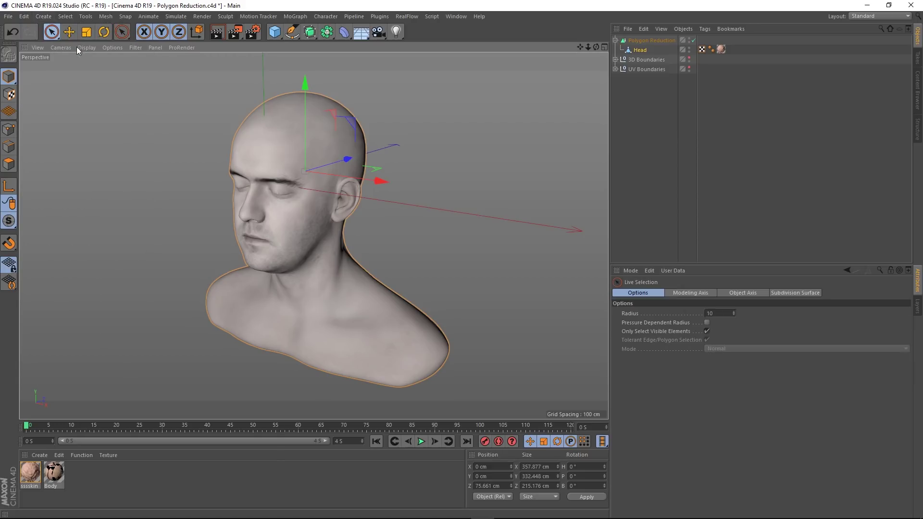
{"action": "left_click", "coordinate": [9, 164]}
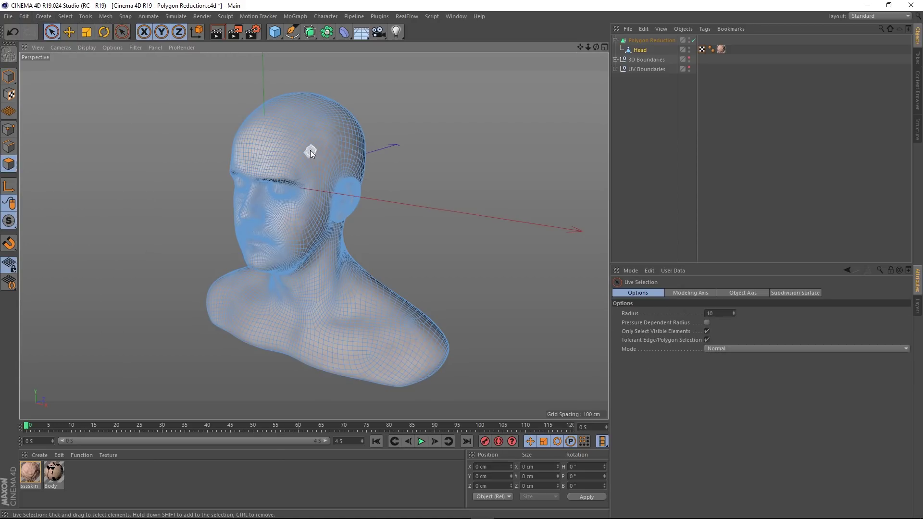
{"action": "middle_click_drag", "start_coordinate": [300, 145], "coordinate": [301, 145]}
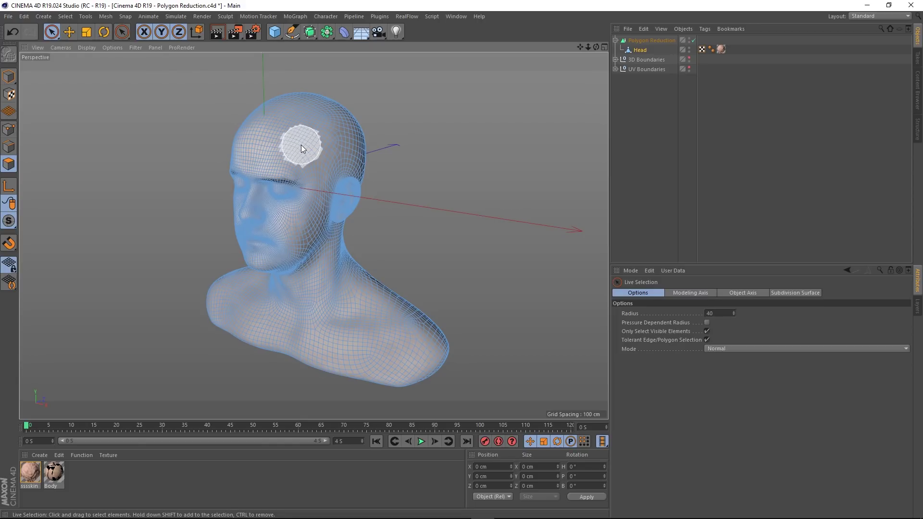
{"action": "left_click_drag", "start_coordinate": [301, 145], "coordinate": [293, 146]}
{"action": "mouse_move", "coordinate": [277, 234]}
{"action": "left_mouse_down"}
{"action": "mouse_move", "coordinate": [292, 308]}
{"action": "mouse_move", "coordinate": [316, 341]}
{"action": "mouse_move", "coordinate": [394, 345]}
{"action": "left_mouse_up"}
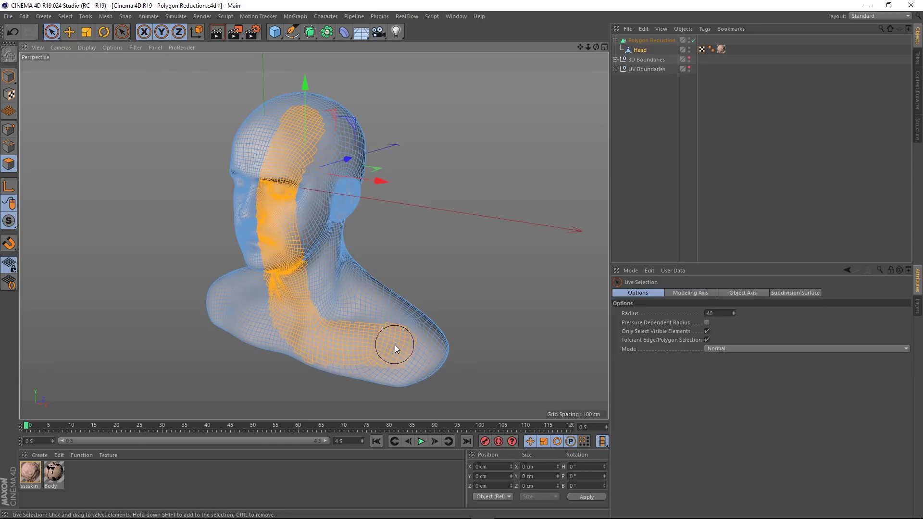
{"action": "left_click", "coordinate": [64, 16]}
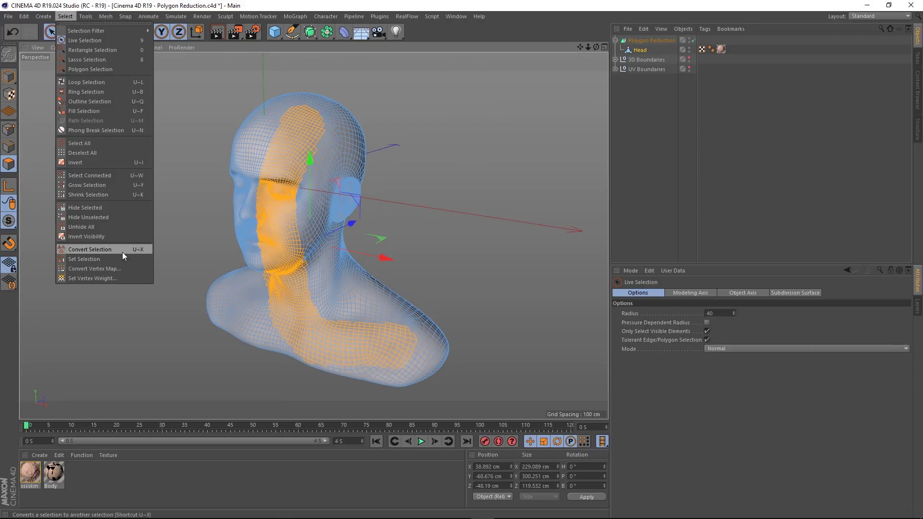
{"action": "left_click", "coordinate": [90, 259]}
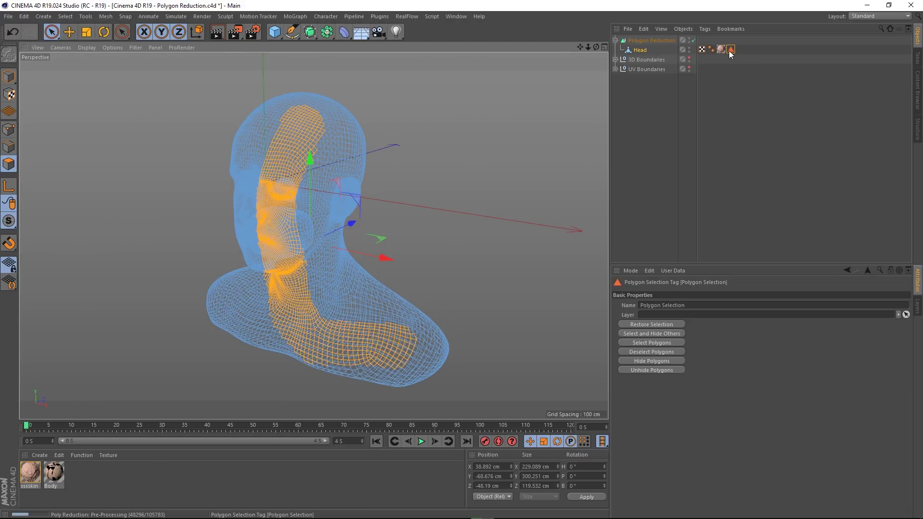
Step: Run Current State to Object on the Polygon Reduction generator
{"action": "left_click", "coordinate": [648, 41]}
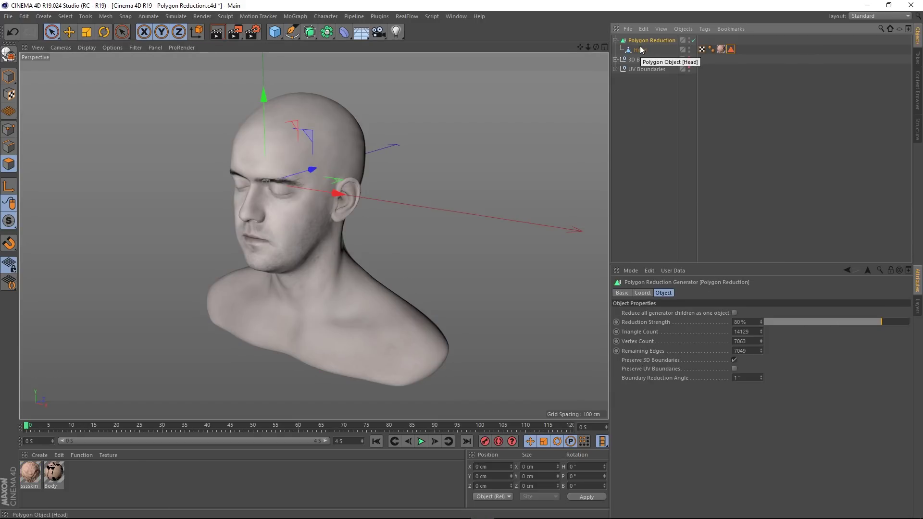
{"action": "left_click", "coordinate": [618, 135]}
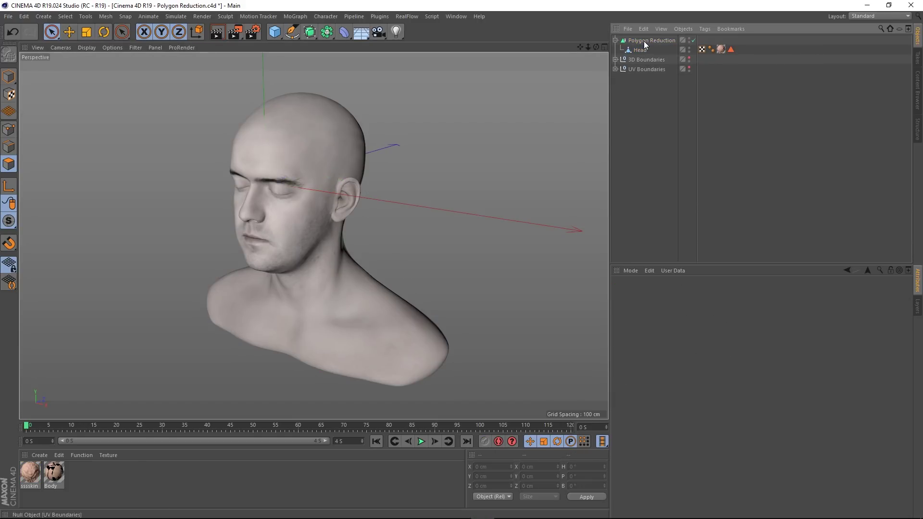
{"action": "left_click", "coordinate": [647, 41]}
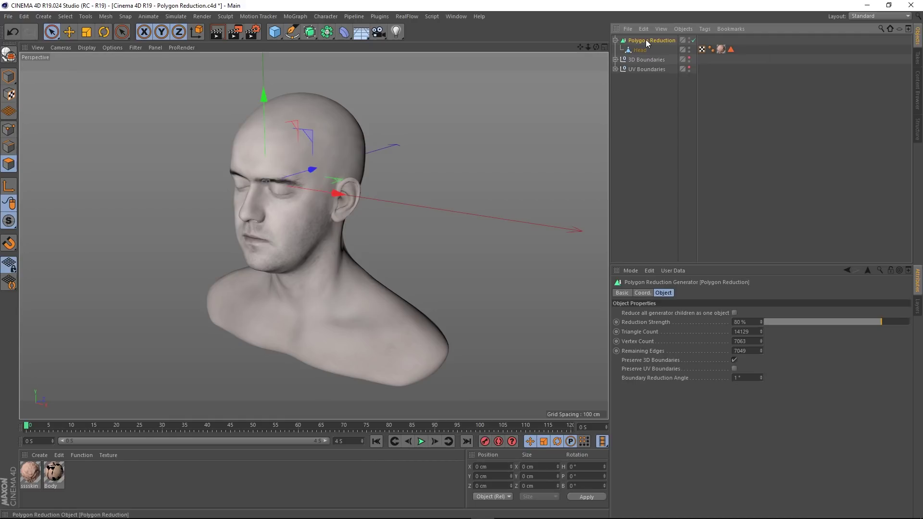
{"action": "right_click", "coordinate": [646, 42]}
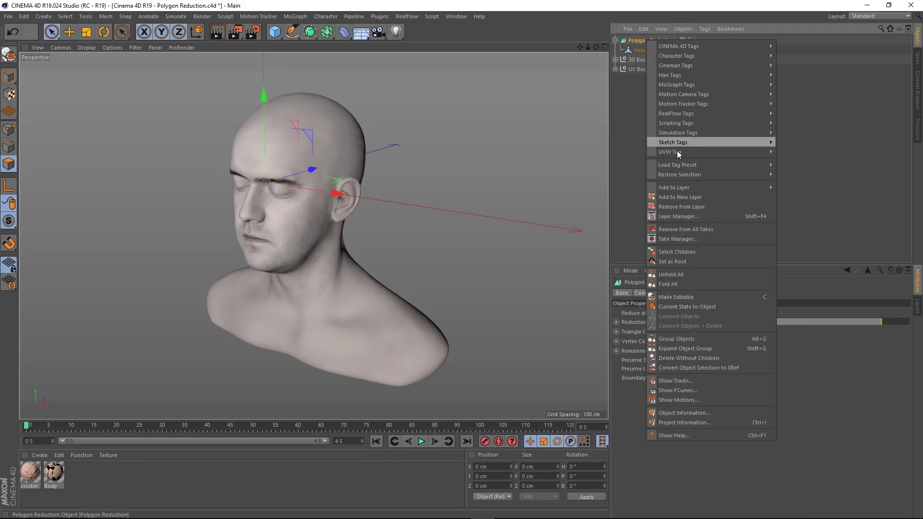
{"action": "left_click", "coordinate": [681, 307]}
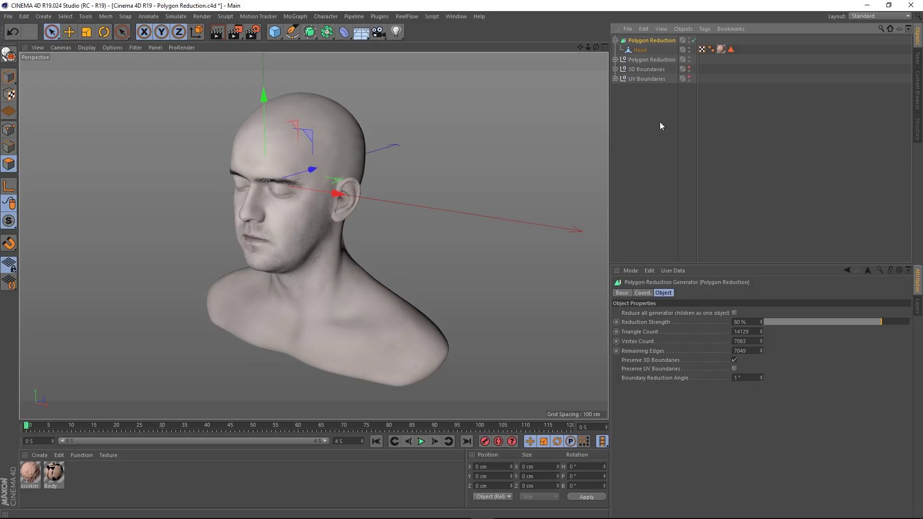
Step: Move the converted Head out of its Polygon Reduction null and delete the empty null
{"action": "left_click", "coordinate": [616, 59]}
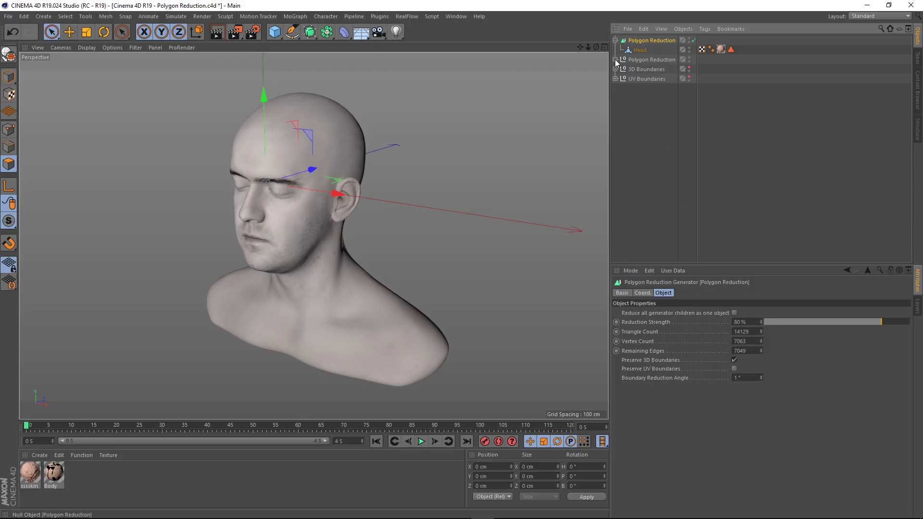
{"action": "mouse_move", "coordinate": [639, 72]}
{"action": "left_mouse_down"}
{"action": "mouse_move", "coordinate": [639, 60]}
{"action": "mouse_move", "coordinate": [640, 74]}
{"action": "left_mouse_up"}
{"action": "left_click", "coordinate": [645, 59]}
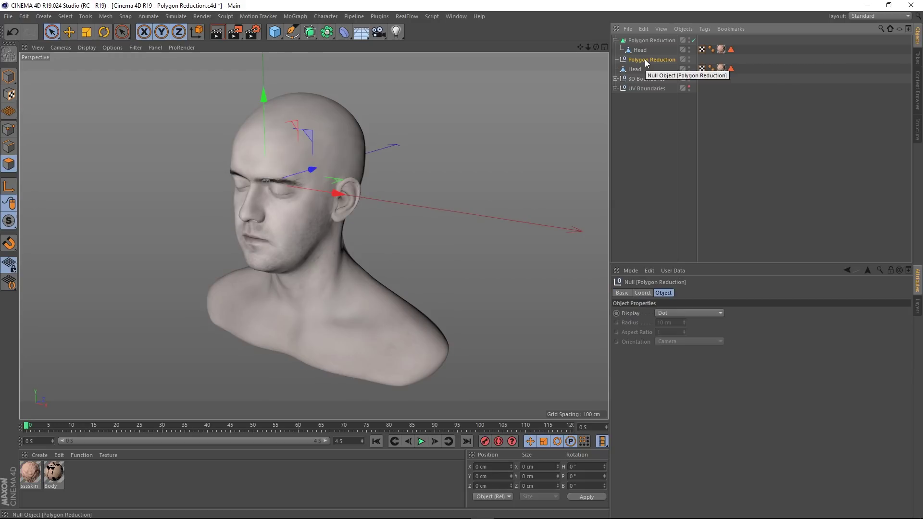
{"action": "key", "text": "Delete"}
Step: Select the converted Head, clear its polygon selection, and restore the stored polygon selection from its tag
{"action": "left_click", "coordinate": [638, 62]}
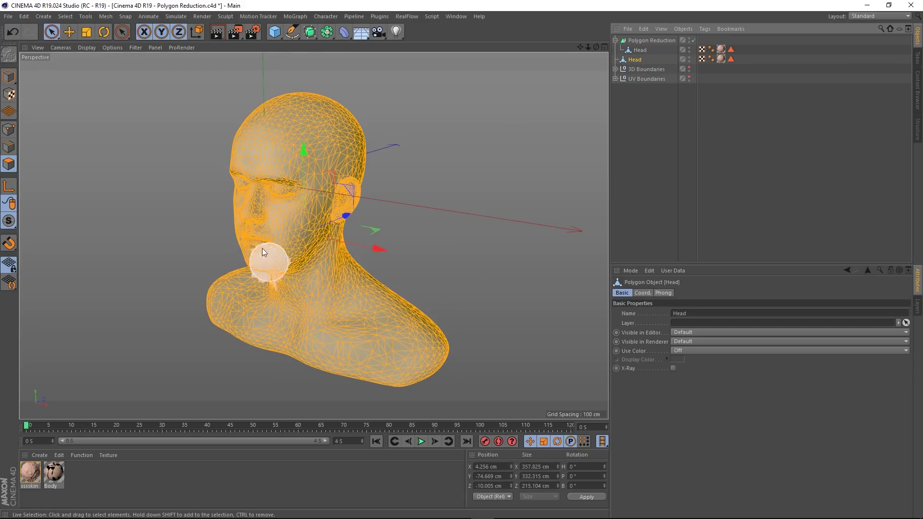
{"action": "left_click", "coordinate": [143, 140]}
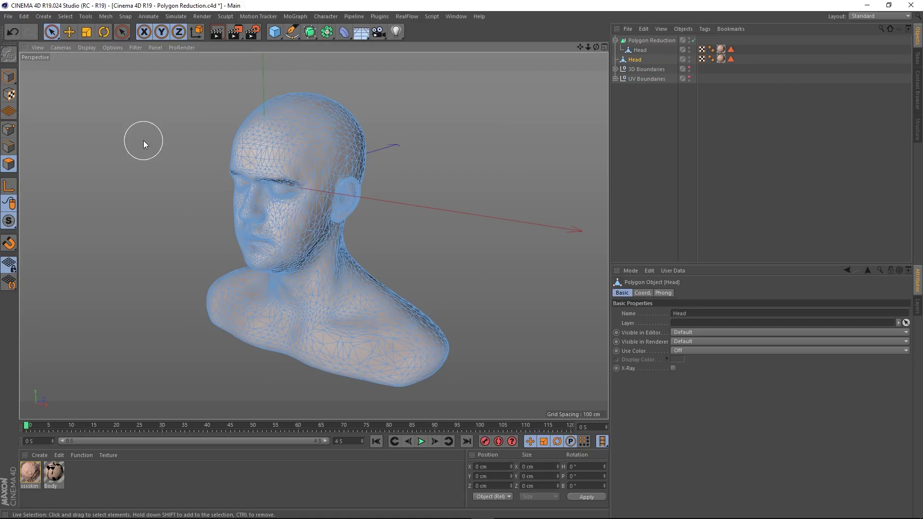
{"action": "left_click", "coordinate": [9, 76]}
{"action": "double_click", "coordinate": [729, 58]}
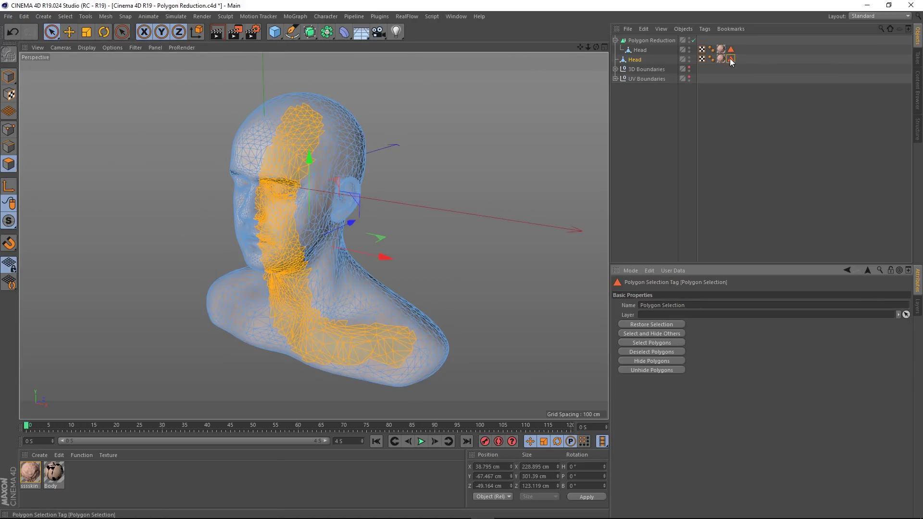
Step: Delete the converted Head object that sits outside the Polygon Reduction generator
{"action": "mouse_move", "coordinate": [287, 319]}
{"action": "left_mouse_down", "text": "alt"}
{"action": "mouse_move", "coordinate": [373, 259]}
{"action": "mouse_move", "coordinate": [427, 267]}
{"action": "mouse_move", "coordinate": [295, 282]}
{"action": "mouse_move", "coordinate": [298, 232]}
{"action": "mouse_move", "coordinate": [330, 321]}
{"action": "mouse_move", "coordinate": [335, 278]}
{"action": "mouse_move", "coordinate": [320, 294]}
{"action": "left_mouse_up", "text": "alt"}
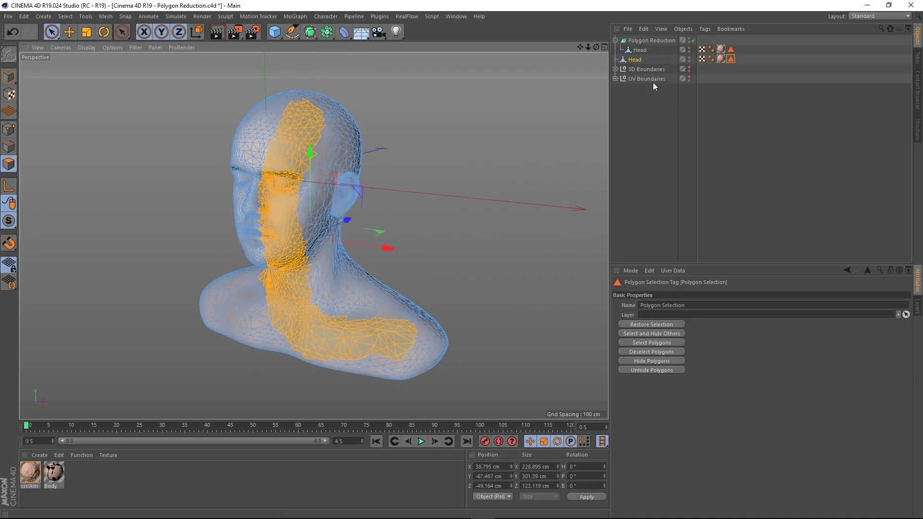
{"action": "left_click", "coordinate": [628, 59]}
{"action": "key", "text": "Delete"}
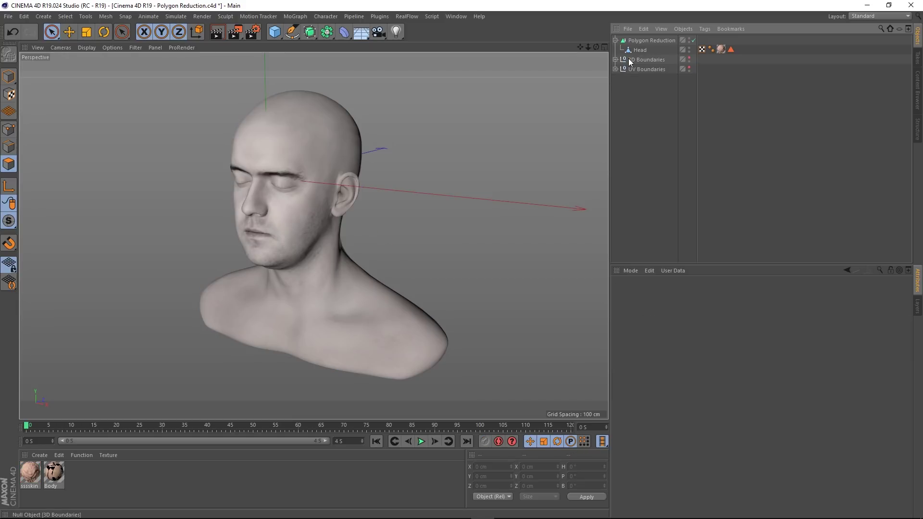
Step: Collapse and hide the head's Polygon Reduction generator, and make the 3D Boundaries null visible in the viewport
{"action": "left_click", "coordinate": [653, 39]}
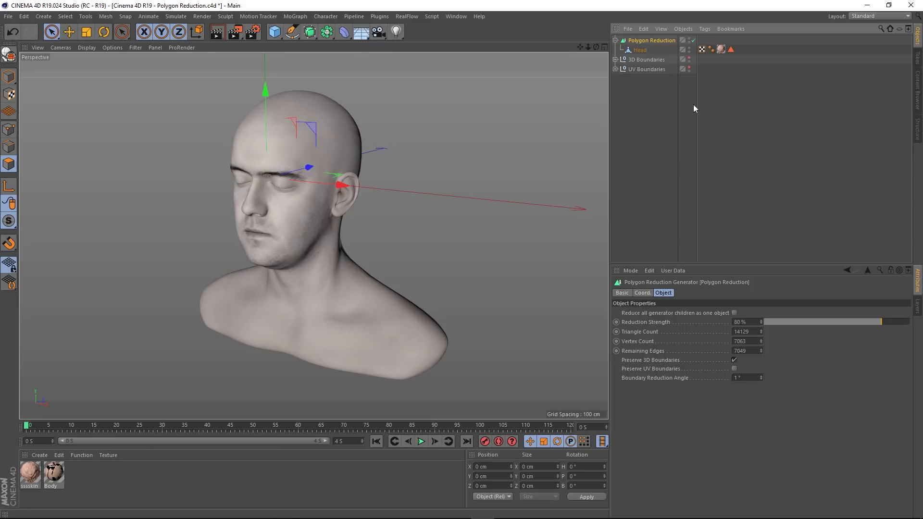
{"action": "left_click", "coordinate": [615, 40]}
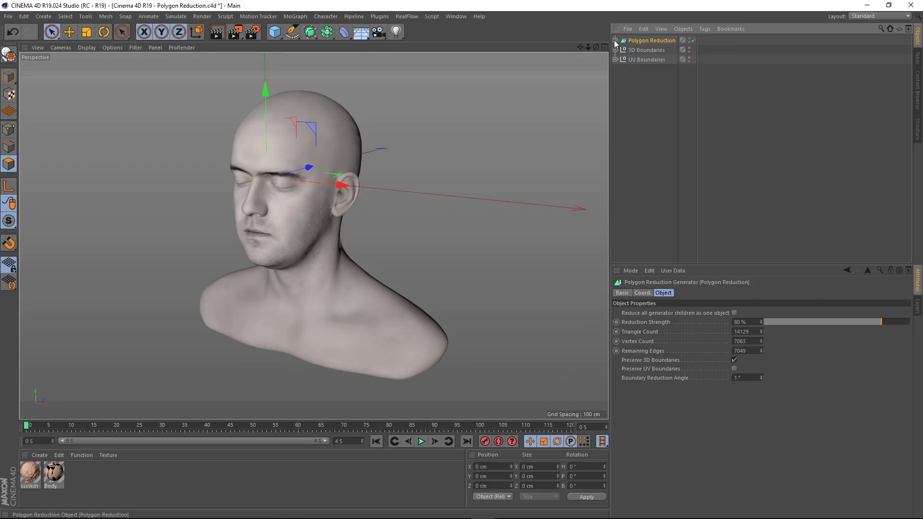
{"action": "left_click", "coordinate": [689, 39]}
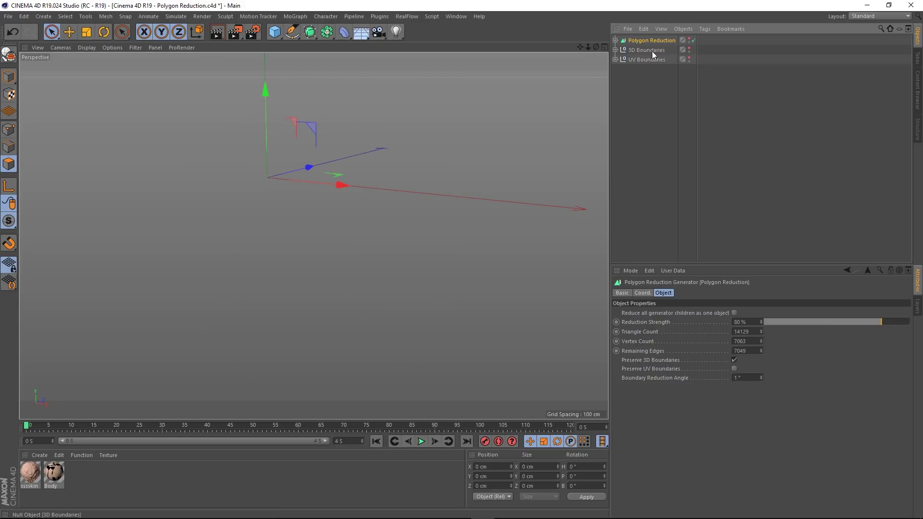
{"action": "left_click", "coordinate": [615, 50]}
{"action": "left_click", "coordinate": [615, 50]}
{"action": "left_click", "coordinate": [689, 48]}
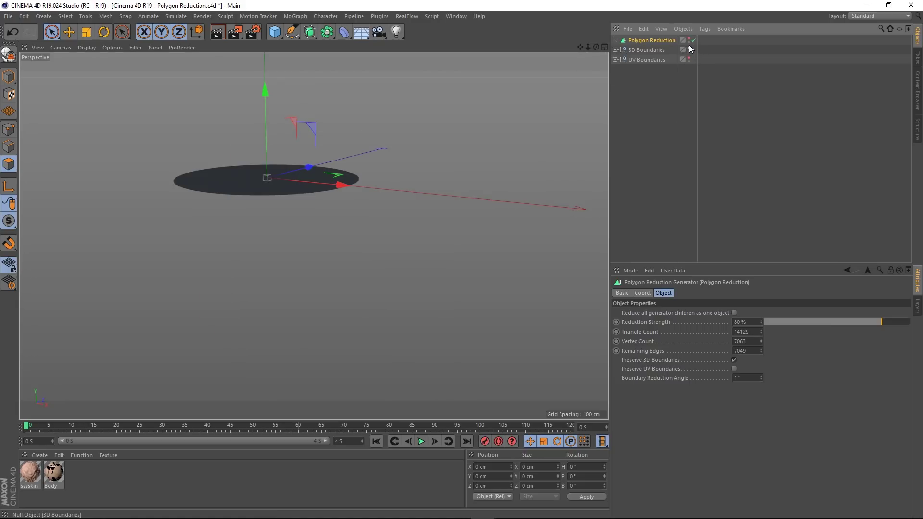
{"action": "left_click", "coordinate": [689, 49]}
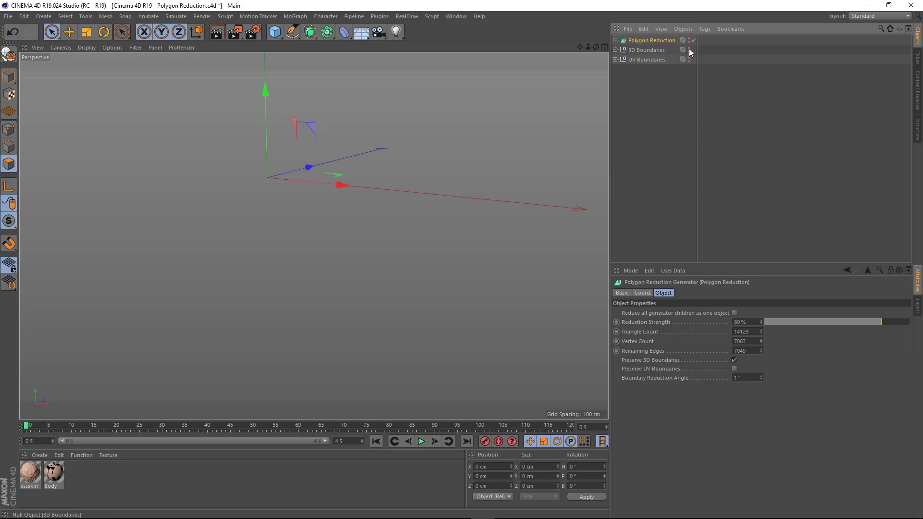
{"action": "left_click", "coordinate": [690, 49]}
Step: Switch the viewport display to shading with lines so the disc's mesh edges are drawn
{"action": "left_click_drag", "start_coordinate": [320, 170], "coordinate": [323, 220], "text": "alt"}
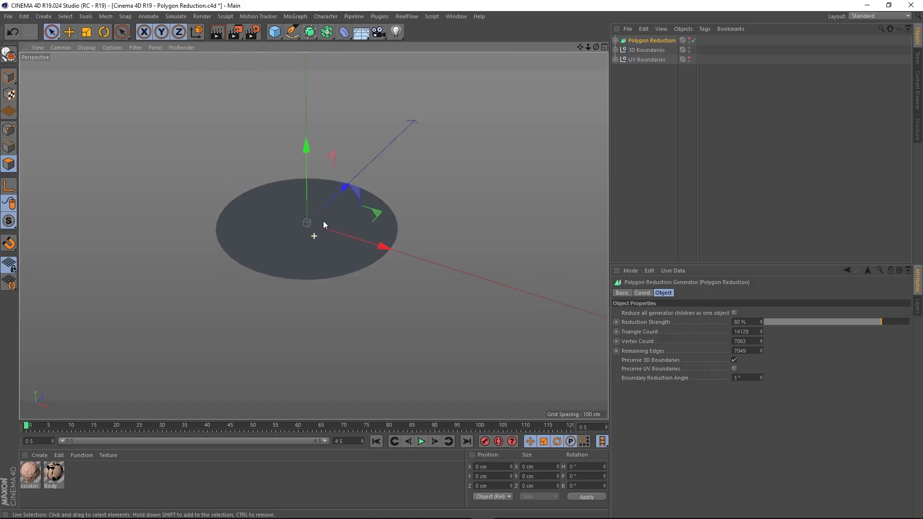
{"action": "scroll", "coordinate": [298, 241], "scroll_direction": "up", "scroll_amount": 3}
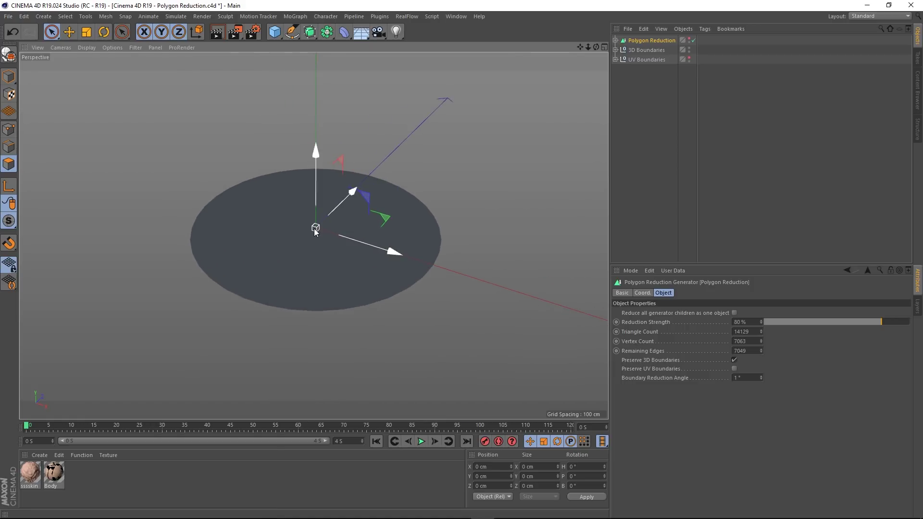
{"action": "left_click", "coordinate": [80, 47]}
{"action": "left_click", "coordinate": [109, 72]}
{"action": "left_click_drag", "start_coordinate": [324, 233], "coordinate": [315, 242], "text": "alt"}
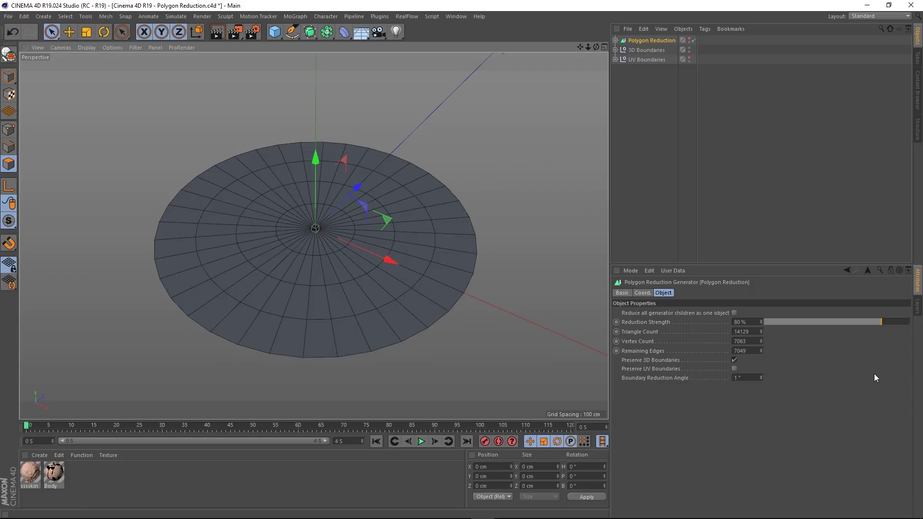
Step: Expand the 3D Boundaries null and enable the Polygon Reduction generator on its Disc
{"action": "left_click", "coordinate": [615, 49]}
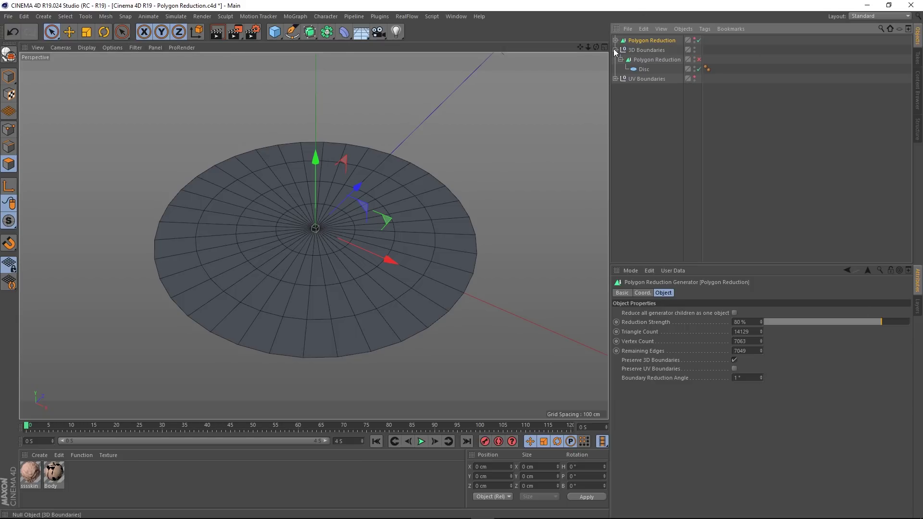
{"action": "left_click", "coordinate": [649, 61]}
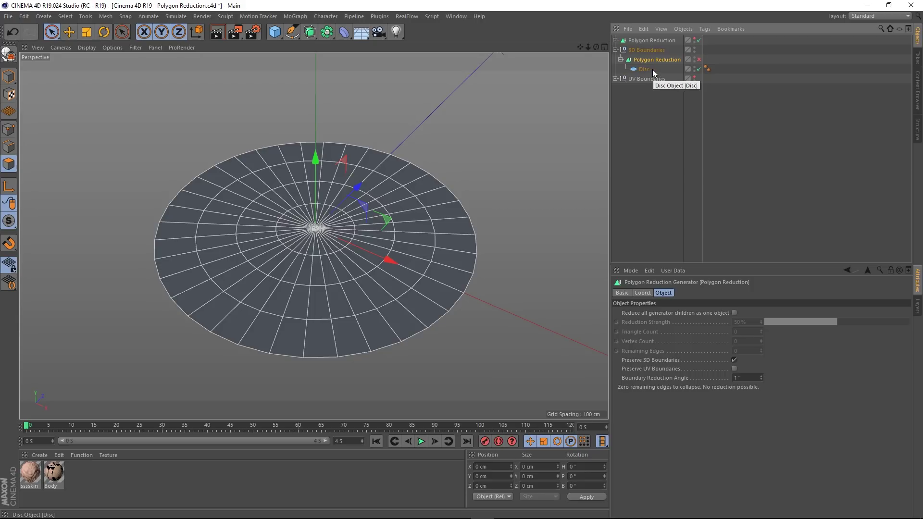
{"action": "key", "text": "ctrl+shift+a"}
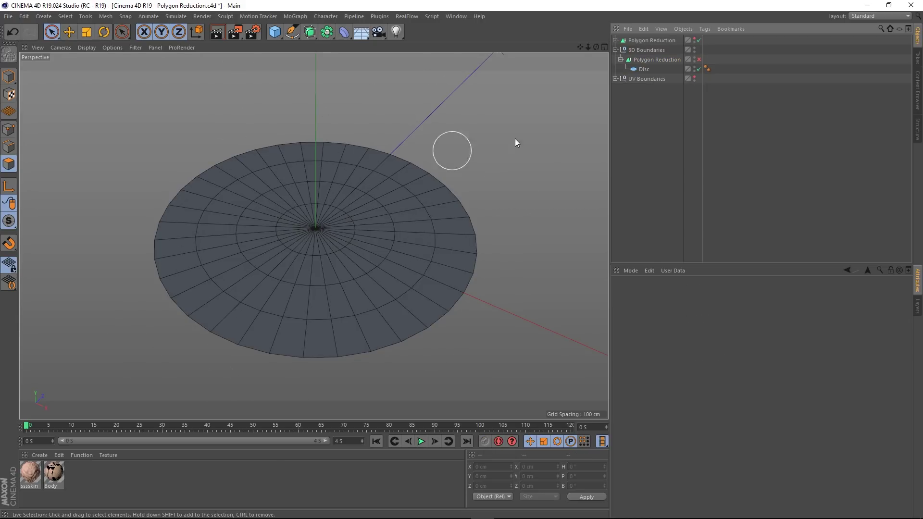
{"action": "left_click", "coordinate": [699, 59]}
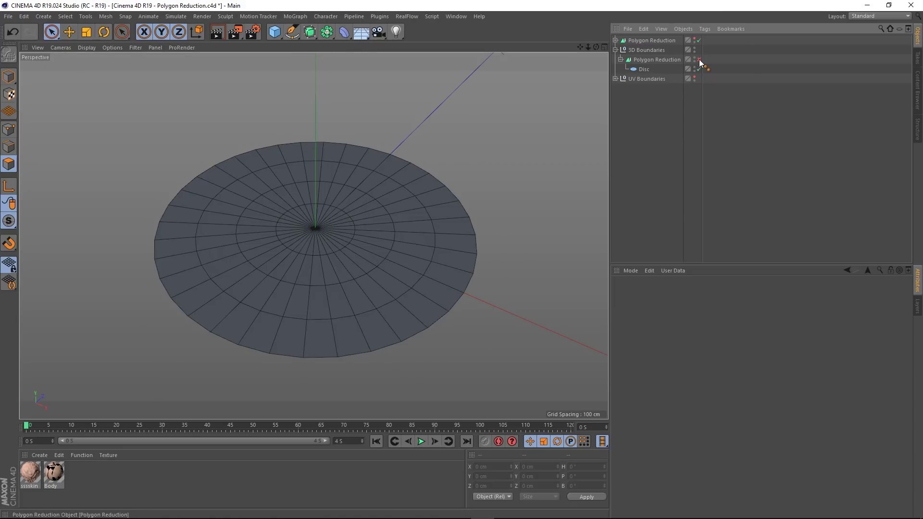
Step: Vary the disc generator's Reduction Strength through 70% and 59%, ending at 80%
{"action": "left_click", "coordinate": [654, 59]}
{"action": "left_click_drag", "start_coordinate": [846, 321], "coordinate": [867, 319]}
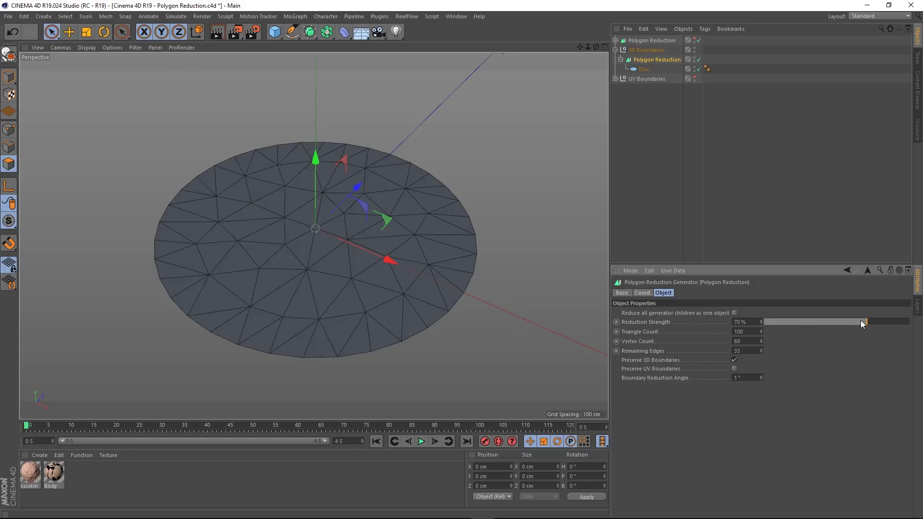
{"action": "mouse_move", "coordinate": [860, 320]}
{"action": "left_mouse_down"}
{"action": "mouse_move", "coordinate": [758, 321]}
{"action": "mouse_move", "coordinate": [918, 326]}
{"action": "mouse_move", "coordinate": [850, 327]}
{"action": "left_mouse_up"}
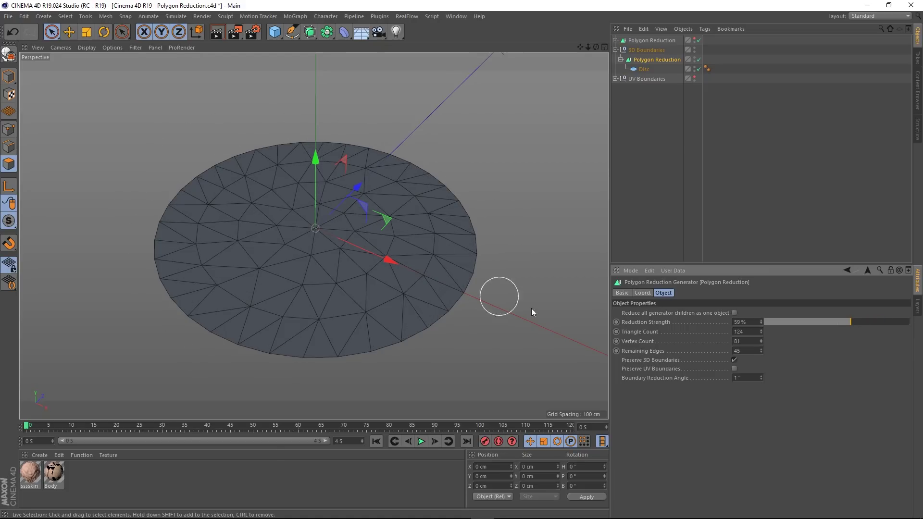
{"action": "left_click_drag", "start_coordinate": [851, 321], "coordinate": [881, 316]}
Step: Turn Preserve 3D Boundaries off and back on for the disc, and raise its Reduction Strength to 89%
{"action": "left_click", "coordinate": [733, 360]}
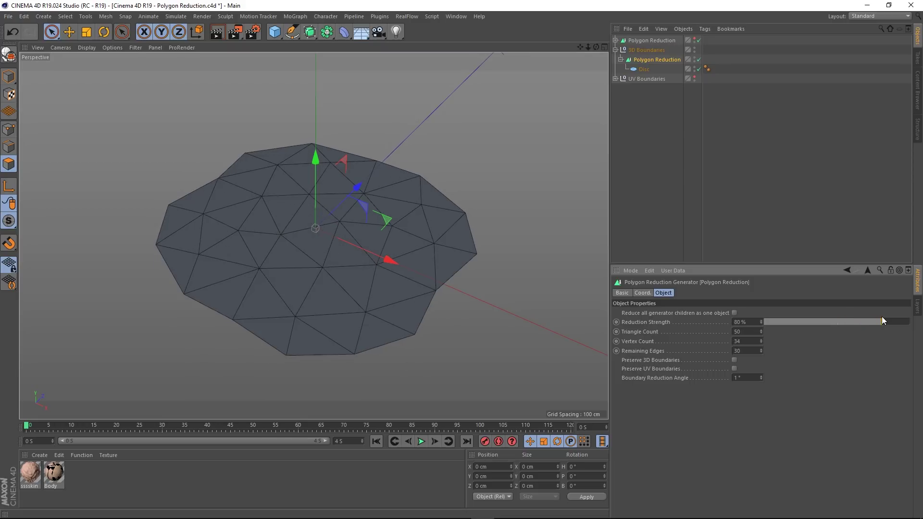
{"action": "left_click", "coordinate": [734, 360]}
{"action": "mouse_move", "coordinate": [886, 323]}
{"action": "left_mouse_down"}
{"action": "mouse_move", "coordinate": [760, 321]}
{"action": "mouse_move", "coordinate": [880, 321]}
{"action": "mouse_move", "coordinate": [874, 329]}
{"action": "left_mouse_up"}
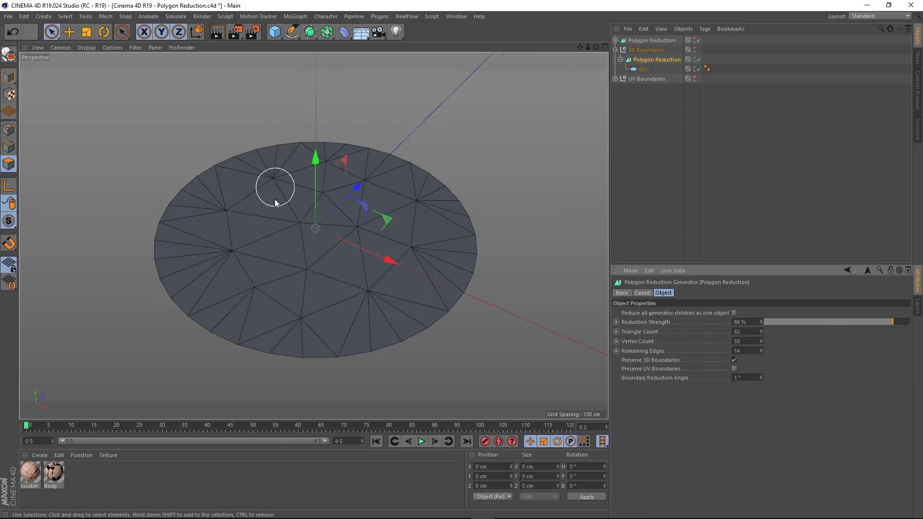
{"action": "left_click_drag", "start_coordinate": [889, 323], "coordinate": [895, 323]}
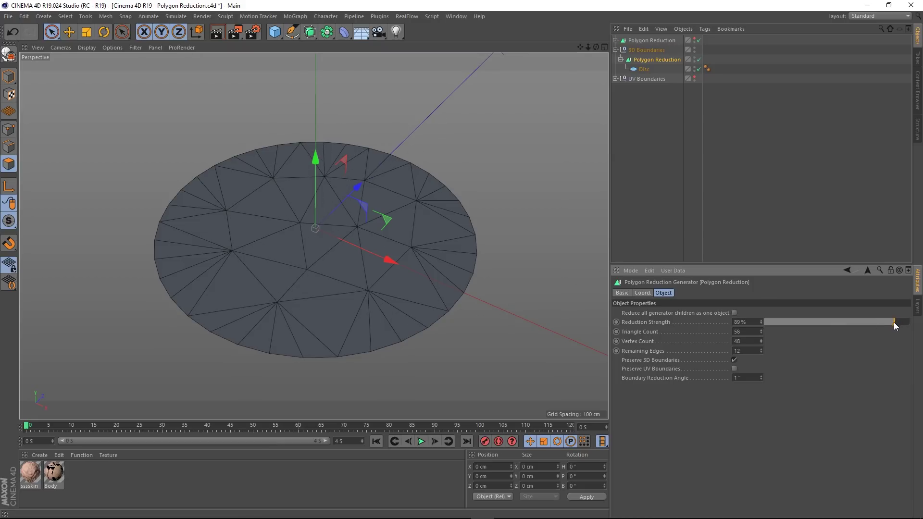
Step: Try a Boundary Reduction Angle of 87° on the disc and reset it to 1°
{"action": "mouse_move", "coordinate": [762, 378]}
{"action": "left_mouse_down"}
{"action": "mouse_move", "coordinate": [762, 367]}
{"action": "mouse_move", "coordinate": [762, 376]}
{"action": "left_mouse_up"}
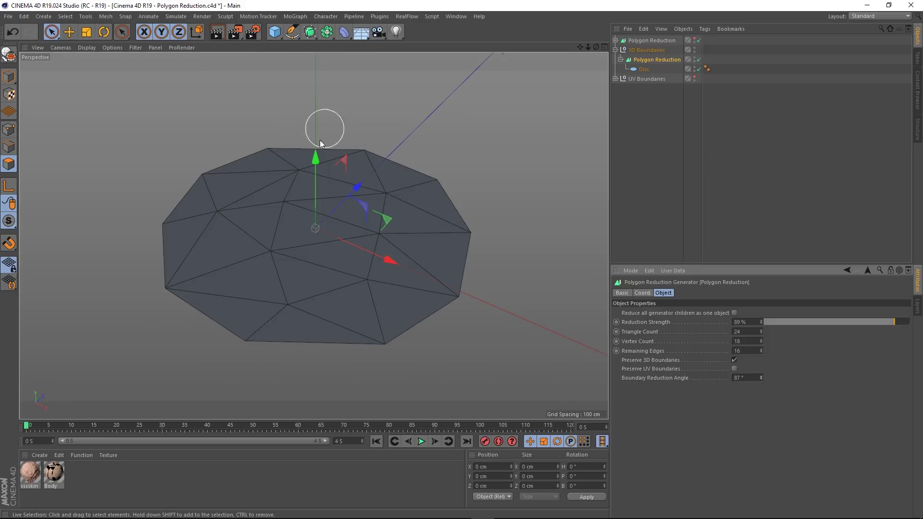
{"action": "key", "text": "BackSpace"}
{"action": "key", "text": "BackSpace"}
{"action": "type", "text": "1"}
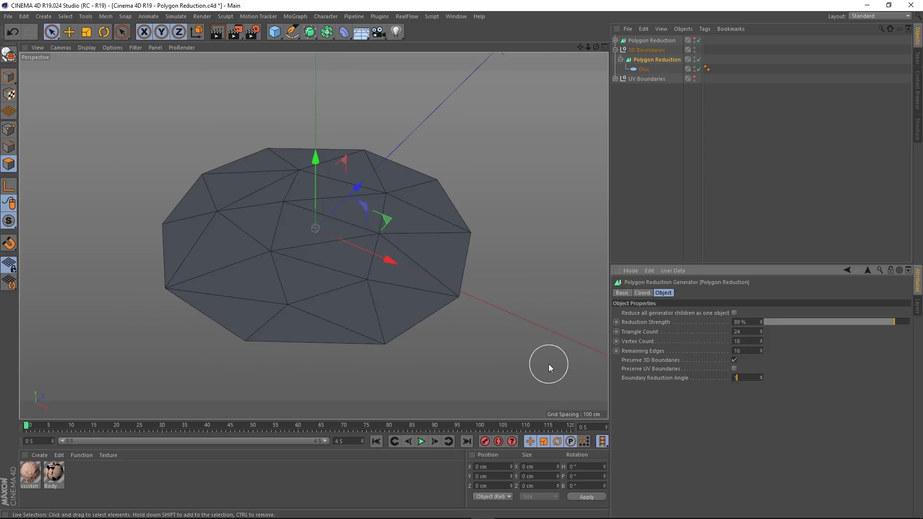
{"action": "key", "text": "Return"}
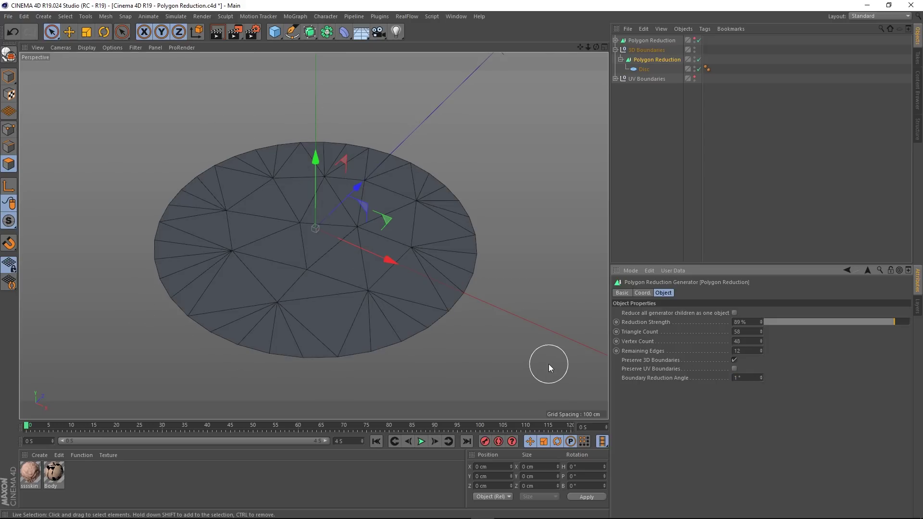
Step: Hide and collapse the 3D Boundaries null, and make the UV Boundaries null visible in the viewport
{"action": "left_click", "coordinate": [693, 48]}
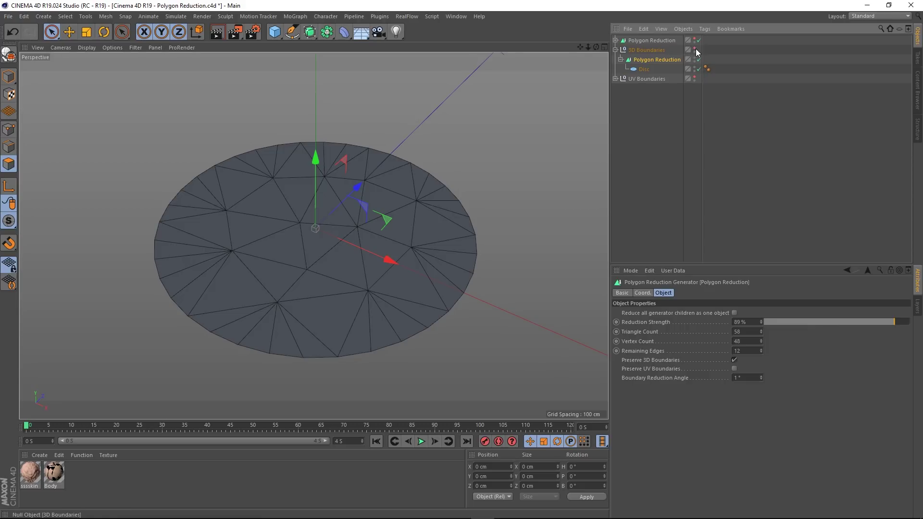
{"action": "left_click", "coordinate": [695, 49]}
{"action": "left_click", "coordinate": [614, 50]}
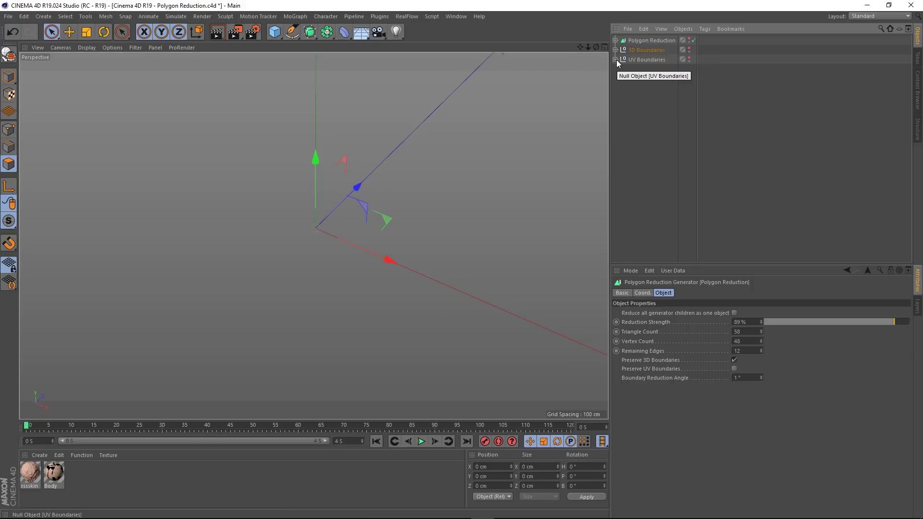
{"action": "left_click", "coordinate": [688, 57]}
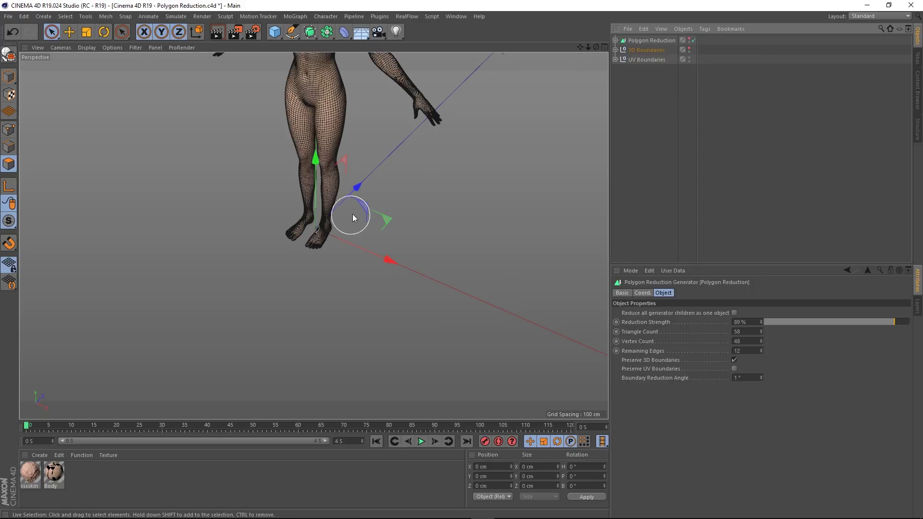
{"action": "scroll", "coordinate": [352, 215], "scroll_direction": "down", "scroll_amount": 5}
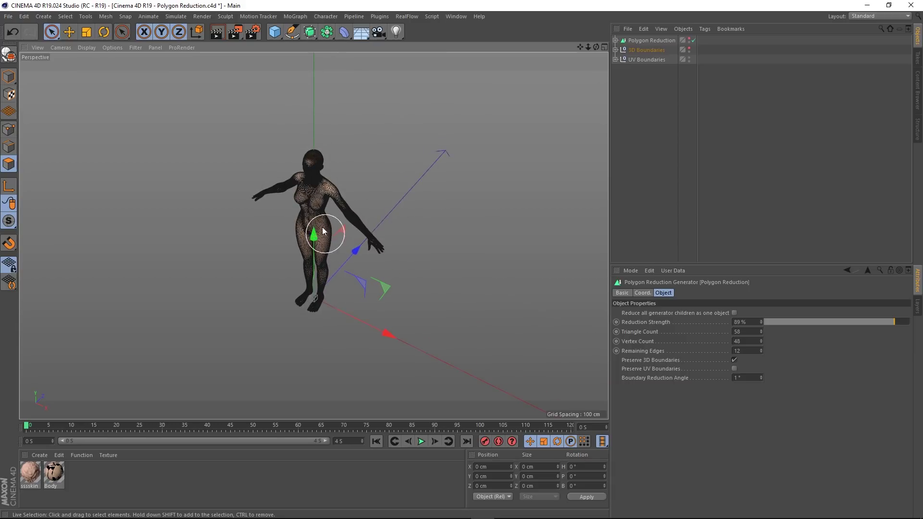
{"action": "scroll", "coordinate": [322, 231], "scroll_direction": "up", "scroll_amount": 4}
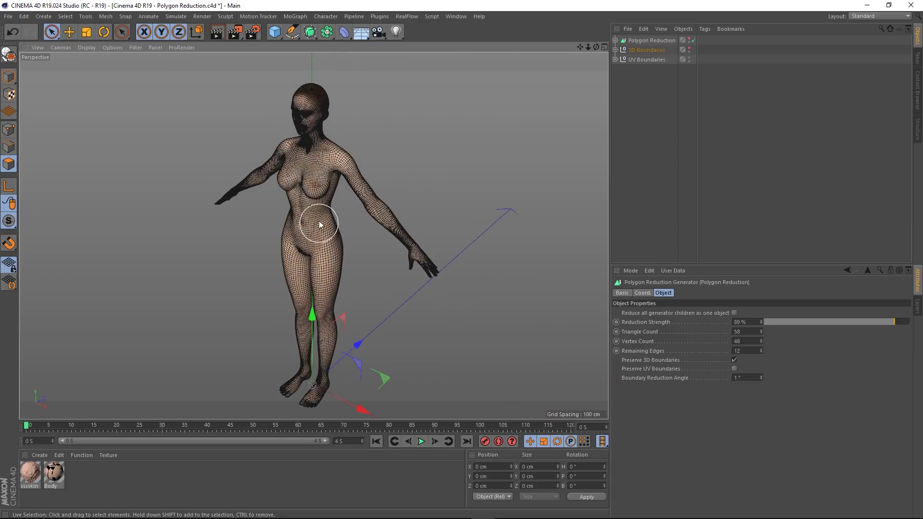
{"action": "left_click_drag", "start_coordinate": [319, 224], "coordinate": [327, 218], "text": "alt"}
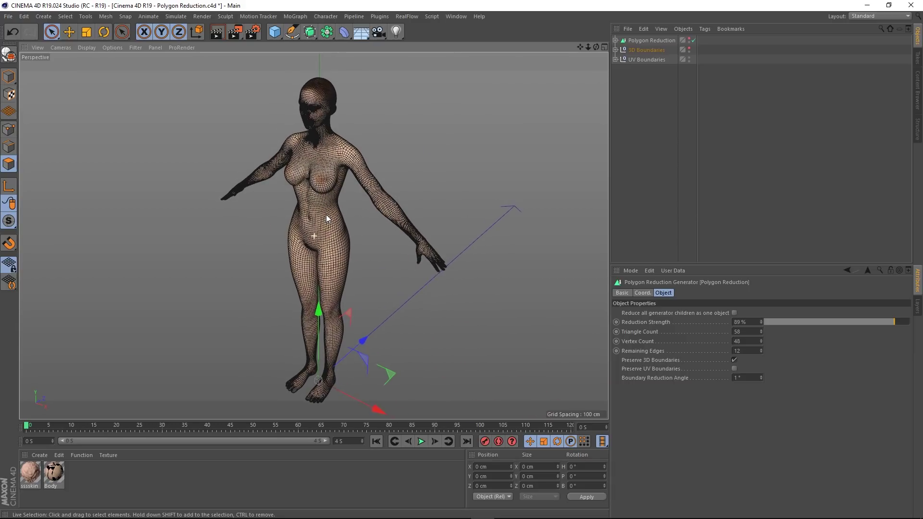
Step: Expand the UV Boundaries null, enable the Polygon Reduction generator on Female, and set its Reduction Strength to 80%
{"action": "left_click", "coordinate": [615, 59]}
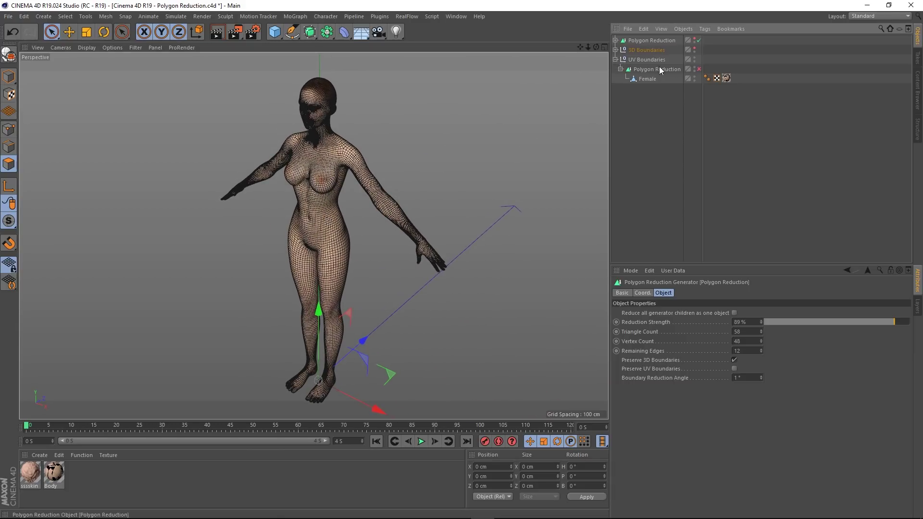
{"action": "left_click", "coordinate": [698, 69]}
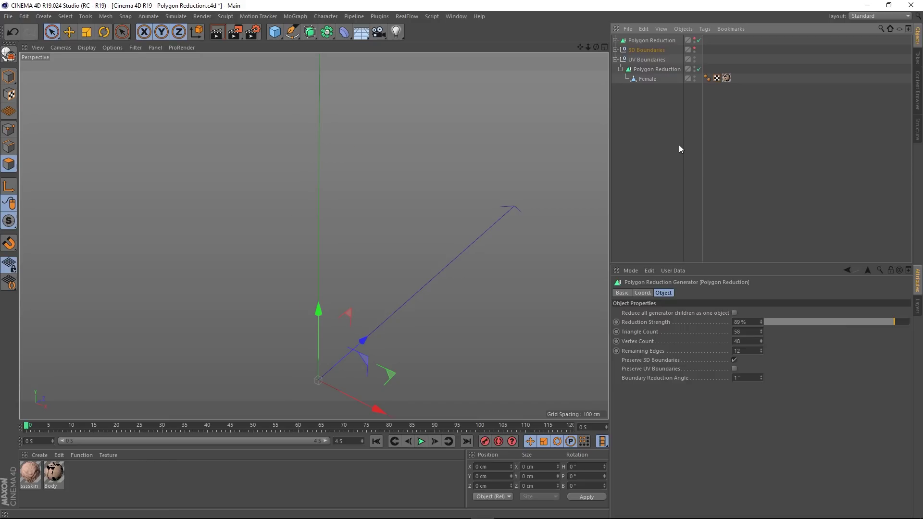
{"action": "left_click", "coordinate": [658, 59]}
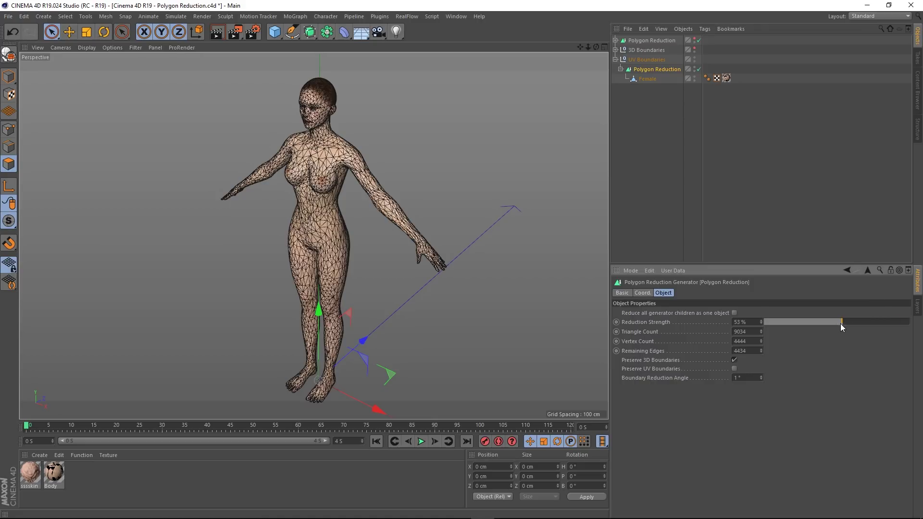
{"action": "left_click_drag", "start_coordinate": [840, 324], "coordinate": [881, 318]}
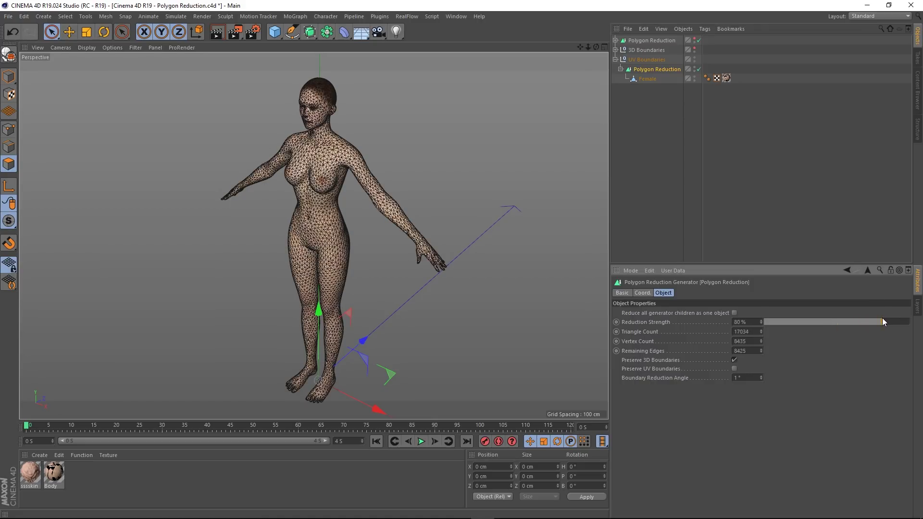
{"action": "scroll", "coordinate": [320, 199], "scroll_direction": "up", "scroll_amount": 3}
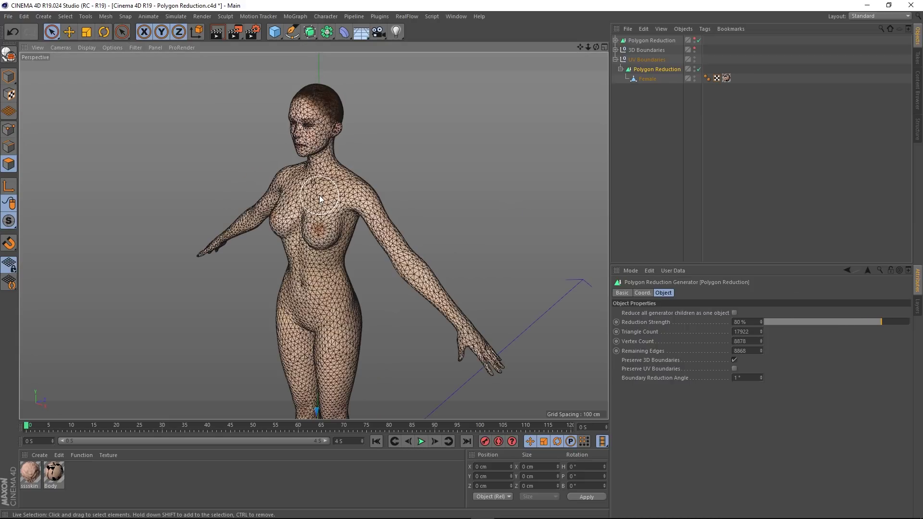
{"action": "scroll", "coordinate": [320, 199], "scroll_direction": "up", "scroll_amount": 5}
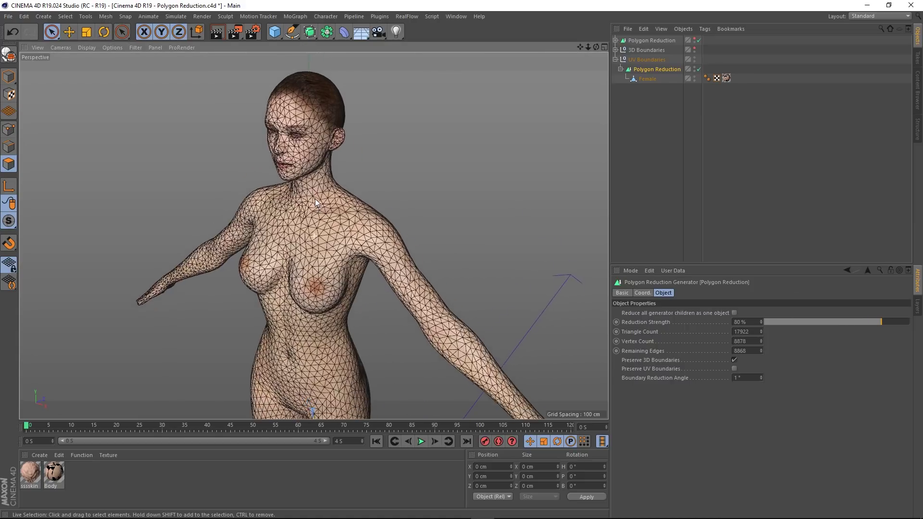
{"action": "scroll", "coordinate": [321, 197], "scroll_direction": "down", "scroll_amount": 5}
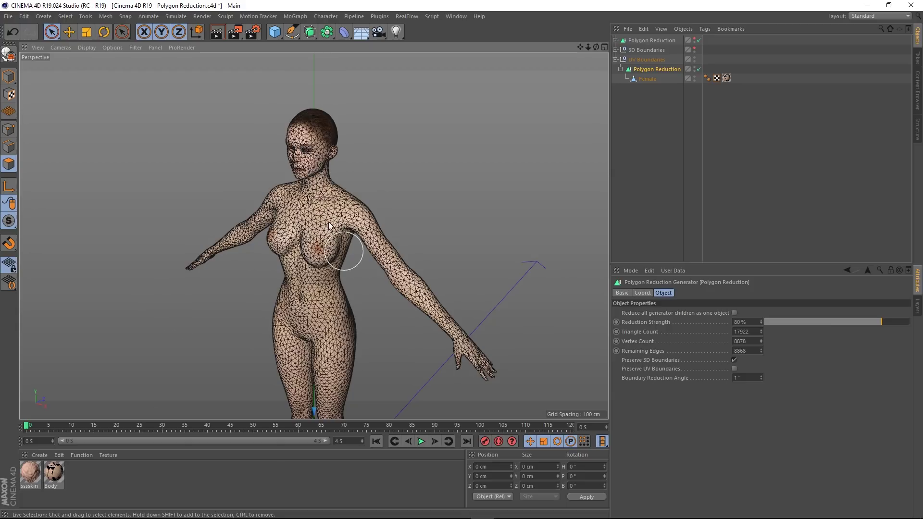
Step: Turn on Preserve UV Boundaries for the Female mesh's Polygon Reduction generator
{"action": "scroll", "coordinate": [287, 263], "scroll_direction": "up", "scroll_amount": 2}
{"action": "left_click_drag", "start_coordinate": [337, 223], "coordinate": [330, 243], "text": "alt"}
{"action": "scroll", "coordinate": [322, 243], "scroll_direction": "up", "scroll_amount": 2}
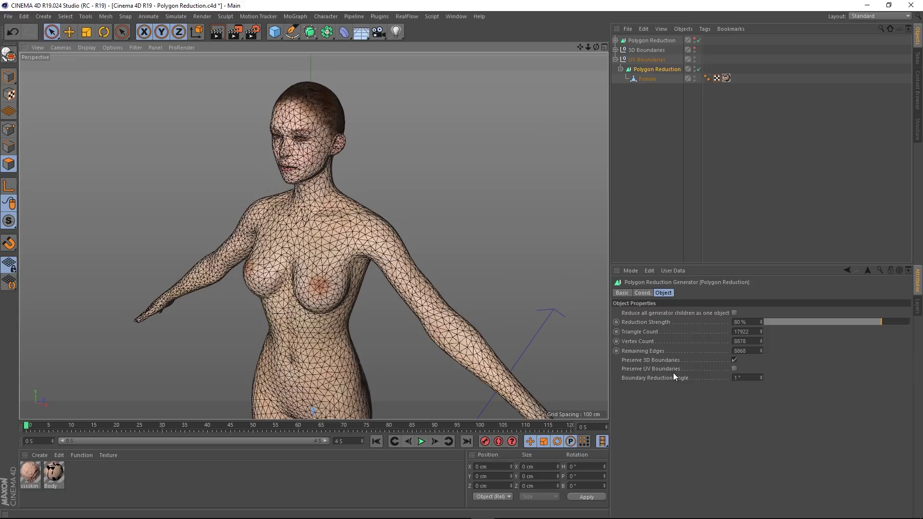
{"action": "scroll", "coordinate": [411, 354], "scroll_direction": "down", "scroll_amount": 2}
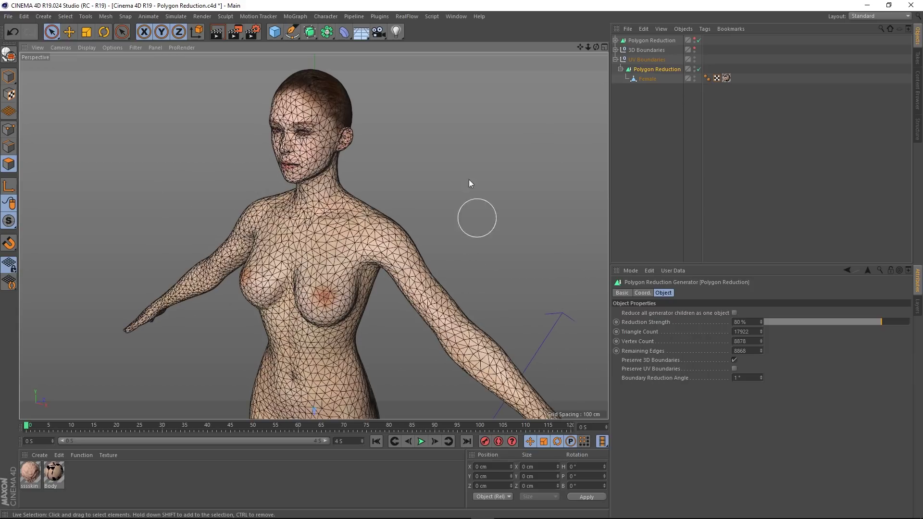
{"action": "scroll", "coordinate": [277, 260], "scroll_direction": "down", "scroll_amount": 2}
{"action": "scroll", "coordinate": [278, 260], "scroll_direction": "down", "scroll_amount": 2}
{"action": "middle_click_drag", "start_coordinate": [300, 331], "coordinate": [323, 267], "text": "alt"}
{"action": "left_click_drag", "start_coordinate": [323, 267], "coordinate": [375, 272], "text": "alt"}
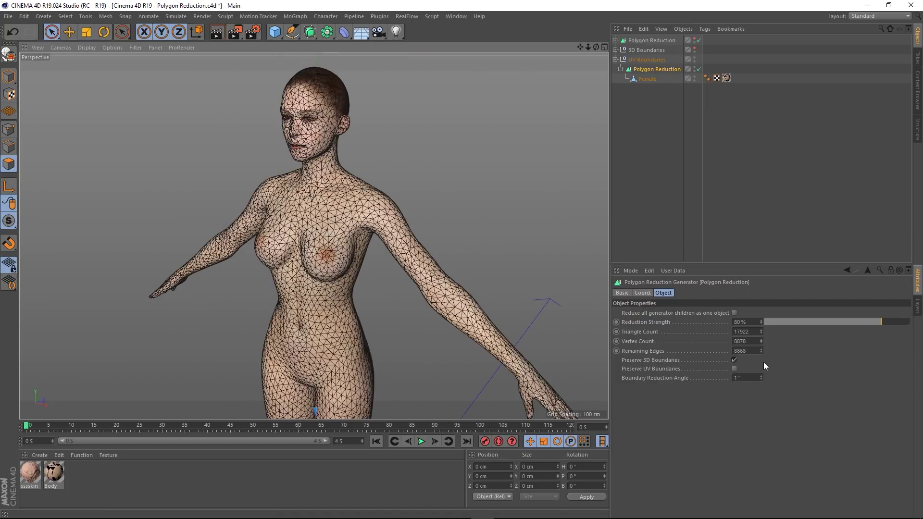
{"action": "left_click", "coordinate": [733, 368]}
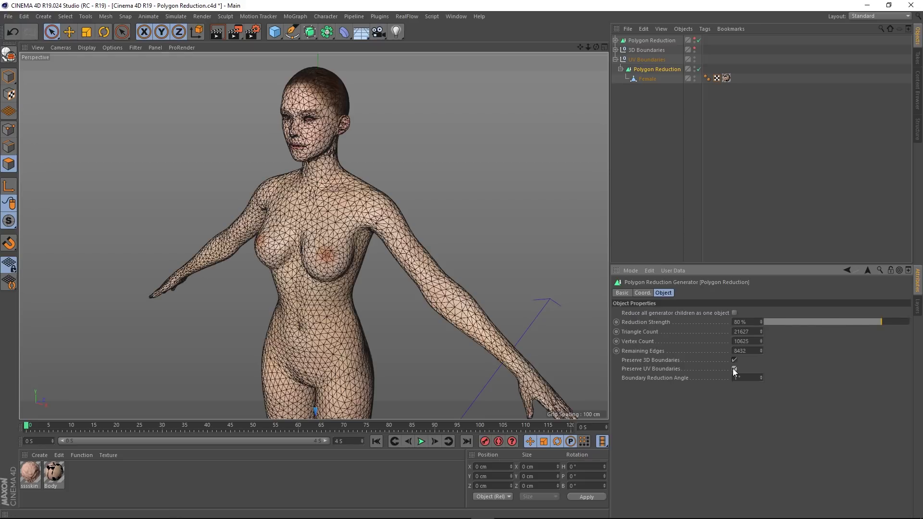
Step: Examine the reduced Female wireframe closely around the chin, neck and shoulders, and then across the whole body
{"action": "left_click_drag", "start_coordinate": [322, 210], "coordinate": [358, 193], "text": "alt"}
{"action": "scroll", "coordinate": [318, 153], "scroll_direction": "up", "scroll_amount": 10}
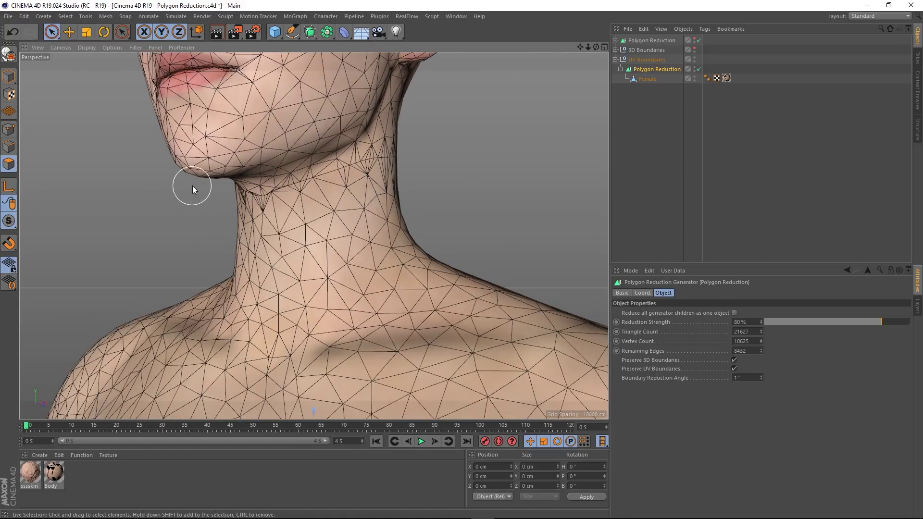
{"action": "right_click_drag", "start_coordinate": [192, 185], "coordinate": [293, 166], "text": "alt"}
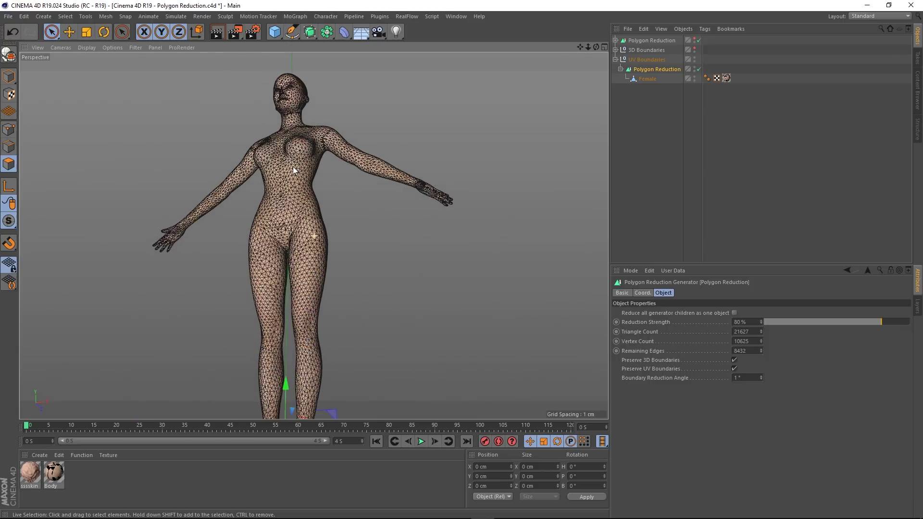
{"action": "left_click_drag", "start_coordinate": [293, 167], "coordinate": [312, 191], "text": "alt"}
{"action": "scroll", "coordinate": [307, 215], "scroll_direction": "up", "scroll_amount": 6}
{"action": "right_click_drag", "start_coordinate": [312, 195], "coordinate": [293, 162], "text": "alt"}
{"action": "left_click_drag", "start_coordinate": [292, 162], "coordinate": [310, 215], "text": "alt"}
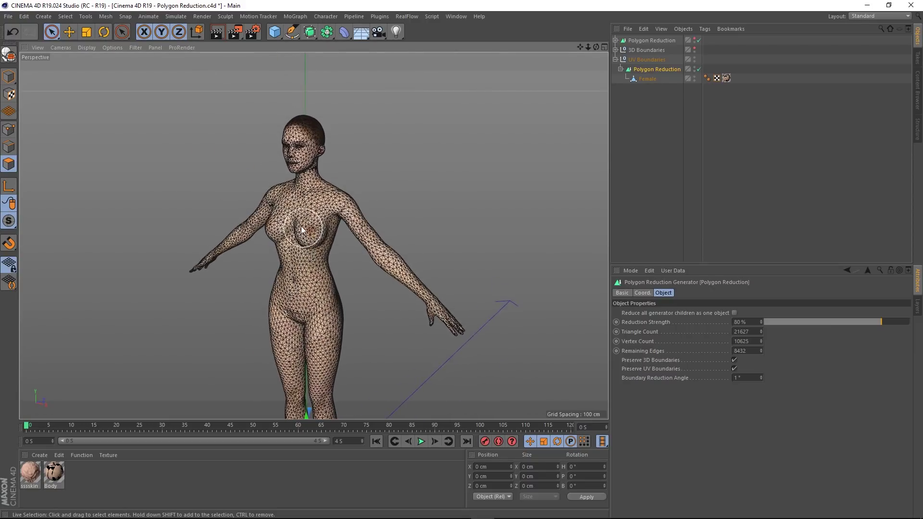
Step: Turn off Preserve UV Boundaries for the Female mesh and raise its Reduction Strength to 90%
{"action": "right_click_drag", "start_coordinate": [309, 215], "coordinate": [312, 208], "text": "alt"}
{"action": "left_click_drag", "start_coordinate": [313, 208], "coordinate": [327, 232], "text": "alt"}
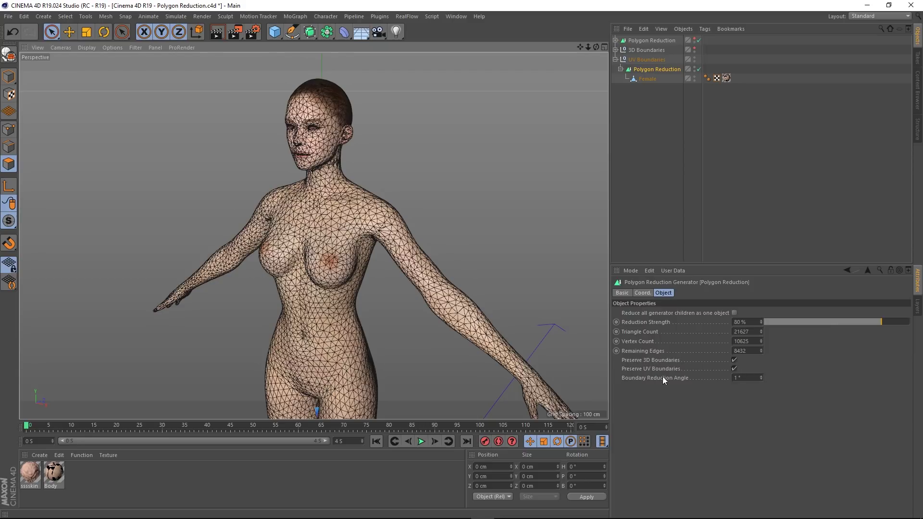
{"action": "left_click", "coordinate": [733, 369]}
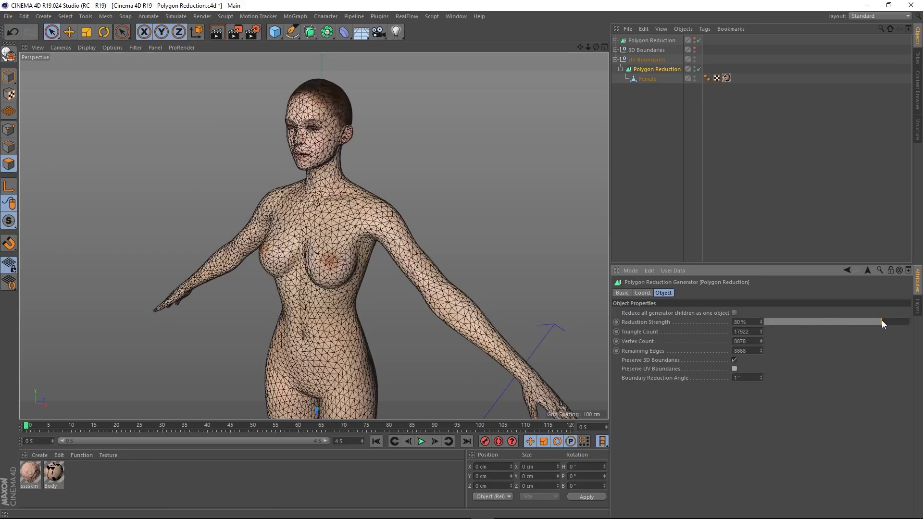
{"action": "left_click_drag", "start_coordinate": [879, 322], "coordinate": [896, 322]}
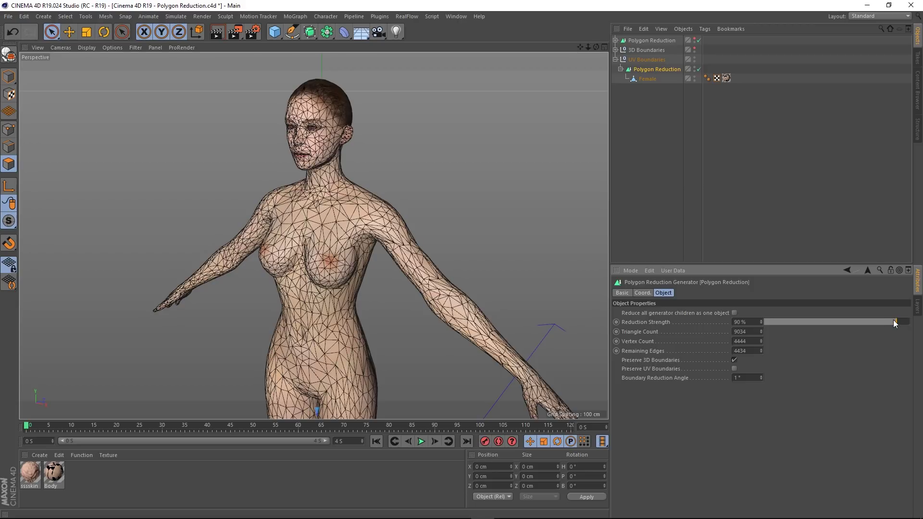
Step: Bake the Female mesh's Polygon Reduction generator with Current State to Object and expand the resulting null
{"action": "right_click", "coordinate": [638, 68]}
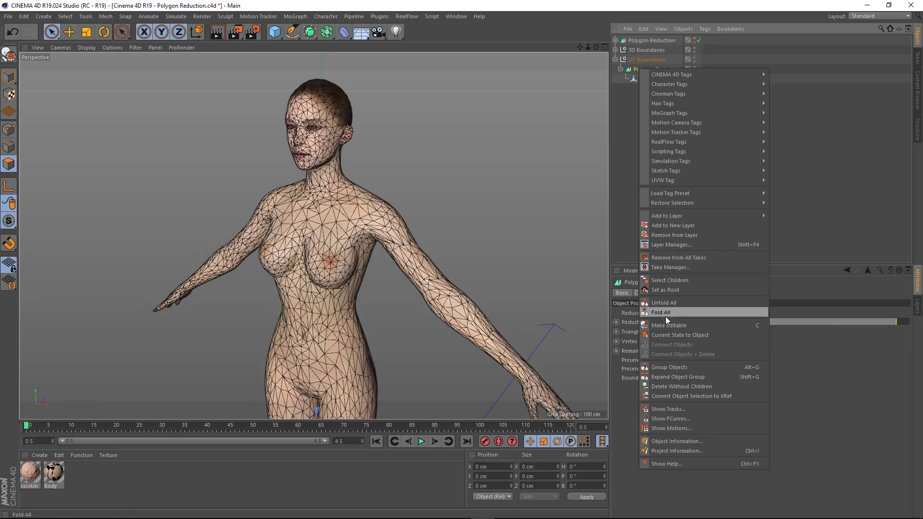
{"action": "left_click", "coordinate": [681, 334]}
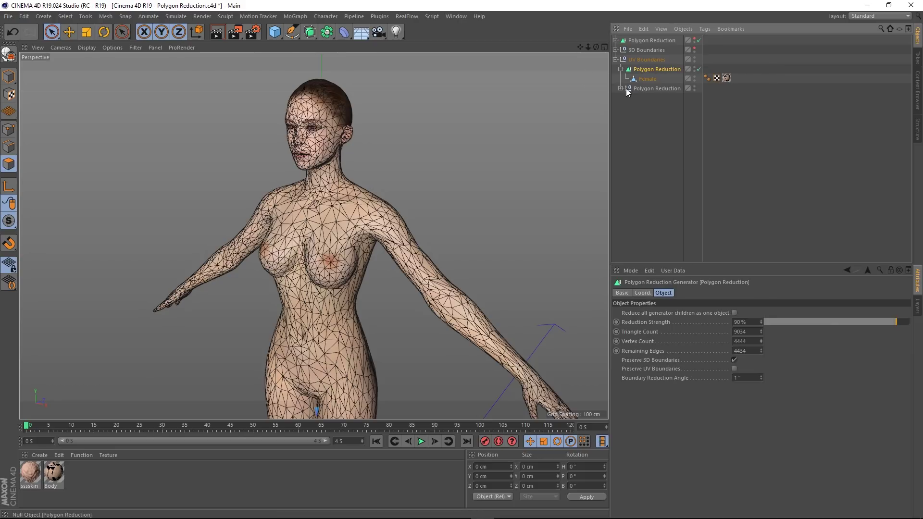
{"action": "left_click", "coordinate": [618, 84]}
{"action": "left_click", "coordinate": [620, 88]}
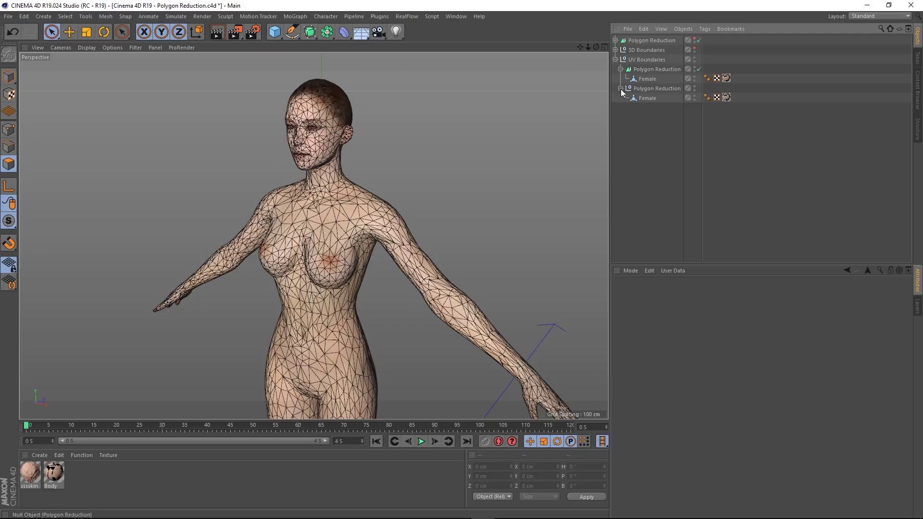
Step: Move the baked Female mesh out to the top level of the hierarchy and delete its leftover Polygon Reduction null
{"action": "left_click_drag", "start_coordinate": [644, 118], "coordinate": [648, 92]}
{"action": "left_click", "coordinate": [647, 91]}
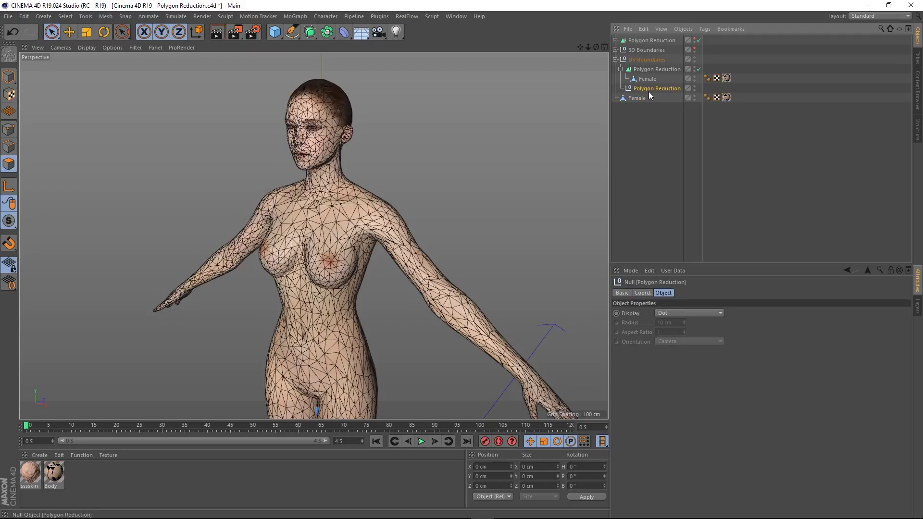
{"action": "key", "text": "Delete"}
Step: Rename the baked Female mesh as Preserve UV OFF and switch to Model mode
{"action": "left_click", "coordinate": [634, 88]}
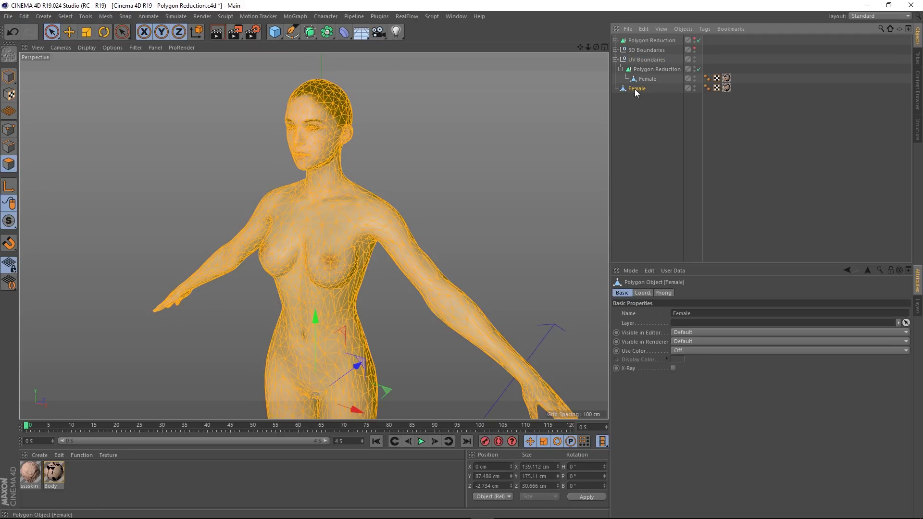
{"action": "double_click", "coordinate": [644, 88]}
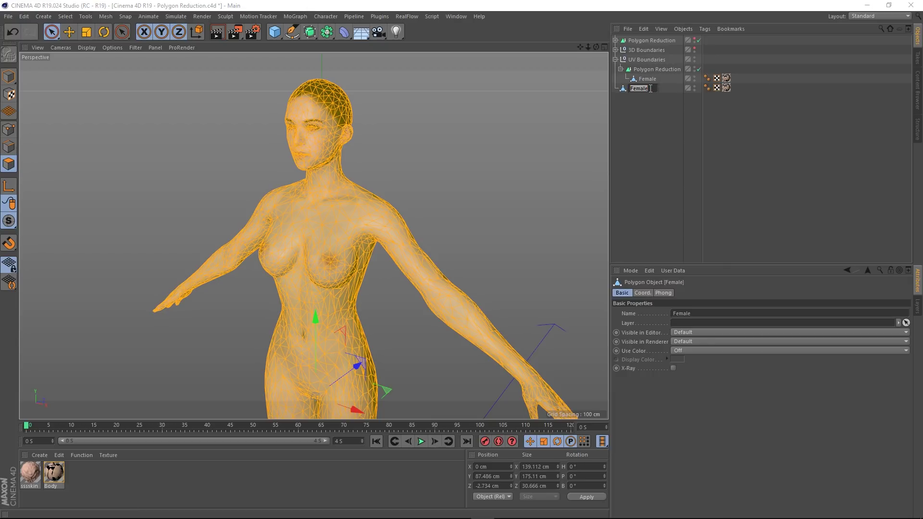
{"action": "type", "text": "F"}
{"action": "type", "text": "reserve UV Of"}
{"action": "key", "text": "Return"}
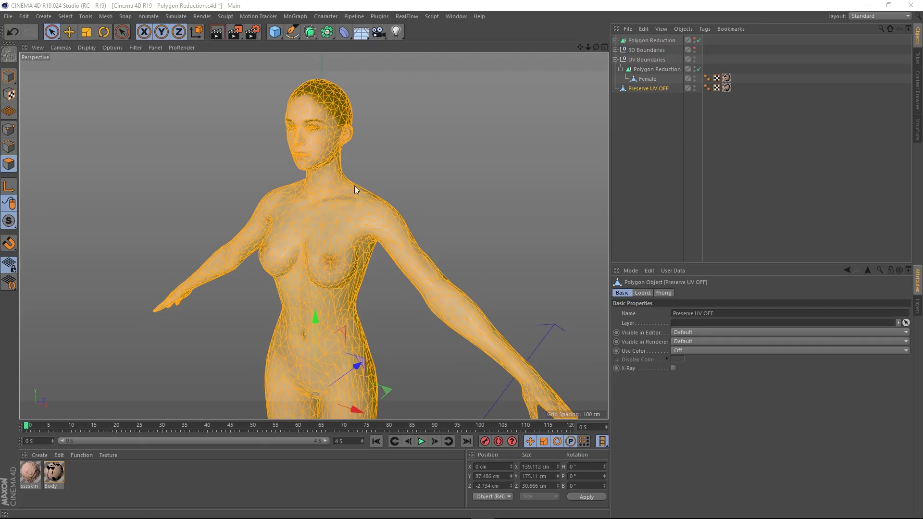
{"action": "left_click", "coordinate": [143, 188]}
{"action": "left_click", "coordinate": [9, 77]}
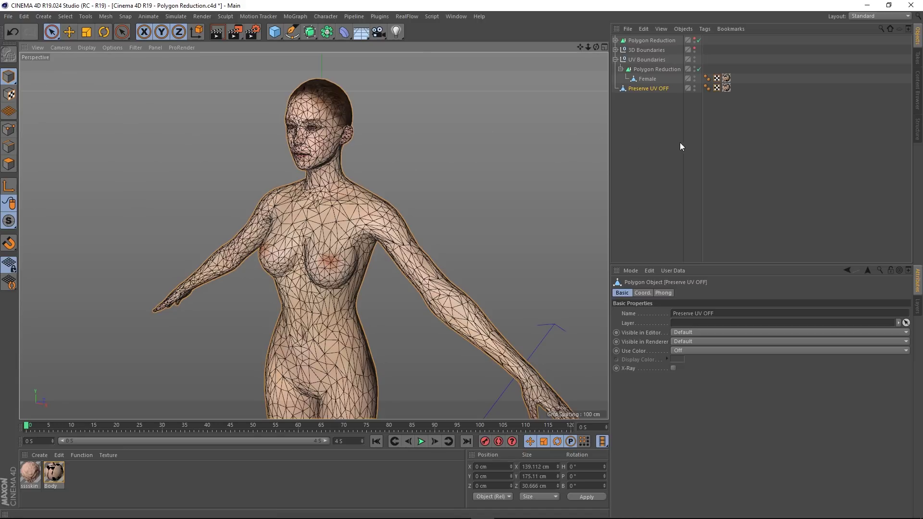
Step: Turn on Preserve UV Boundaries for the Female mesh's Polygon Reduction generator and hide the Preserve UV OFF mesh
{"action": "left_click", "coordinate": [650, 68]}
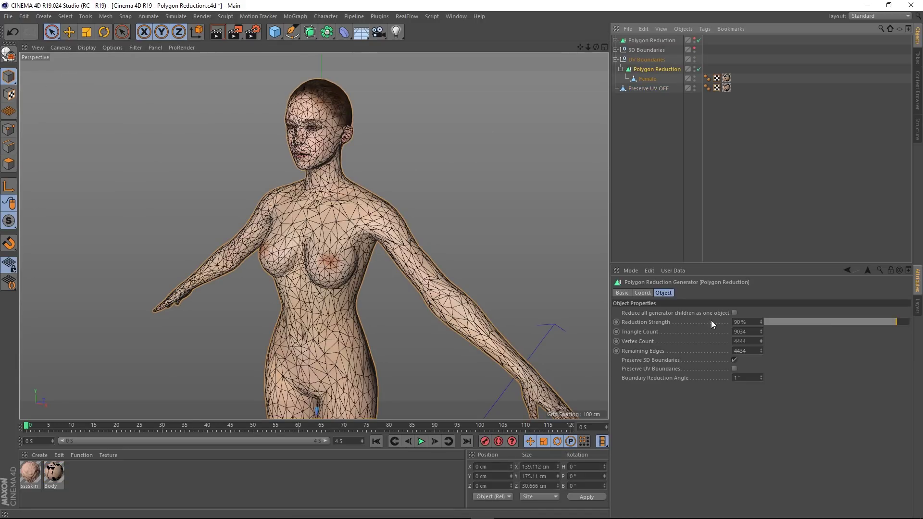
{"action": "left_click", "coordinate": [733, 368]}
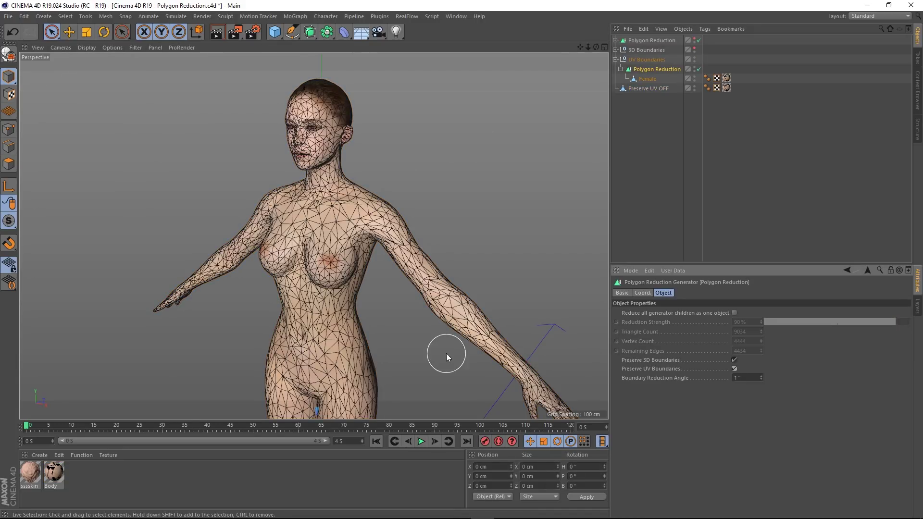
{"action": "left_click", "coordinate": [694, 86]}
{"action": "left_click", "coordinate": [693, 86]}
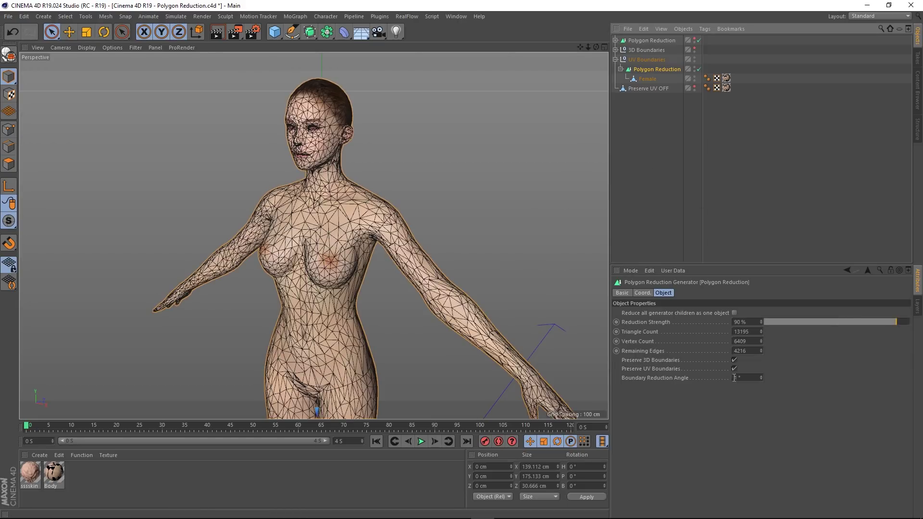
Step: Create a second baked copy of the Polygon Reduction generator with Current State to Object and expand its null
{"action": "right_click", "coordinate": [644, 73]}
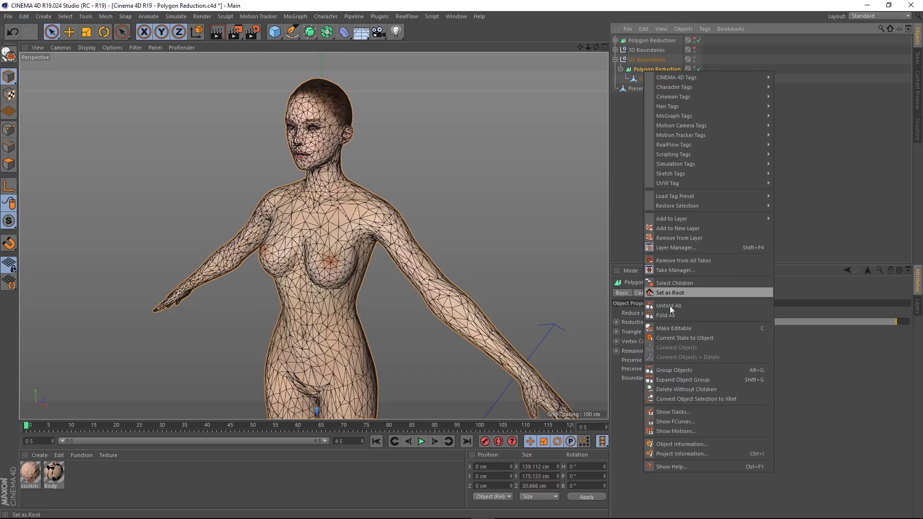
{"action": "left_click", "coordinate": [688, 339]}
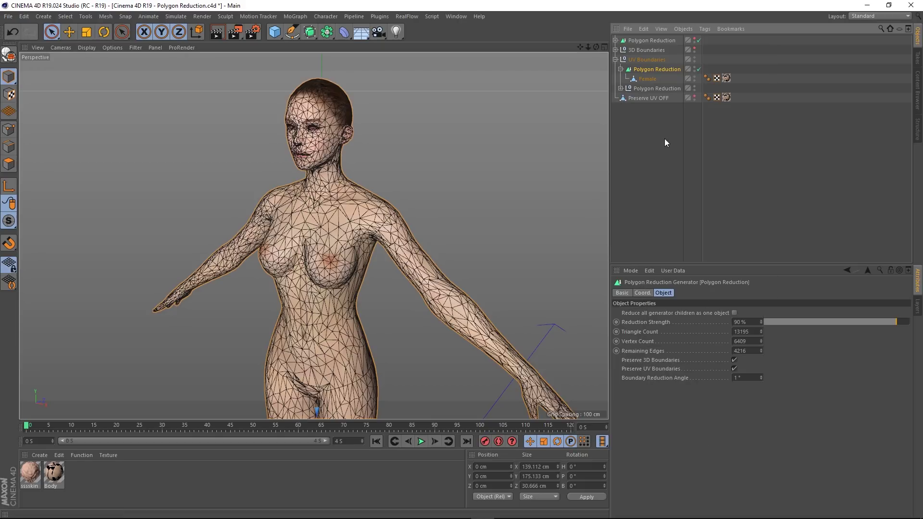
{"action": "left_click", "coordinate": [621, 88]}
Step: Move the second baked Female mesh below Preserve UV OFF at the top level and delete the emptied null
{"action": "left_click_drag", "start_coordinate": [646, 98], "coordinate": [643, 122]}
{"action": "left_click", "coordinate": [649, 88]}
{"action": "key", "text": "Delete"}
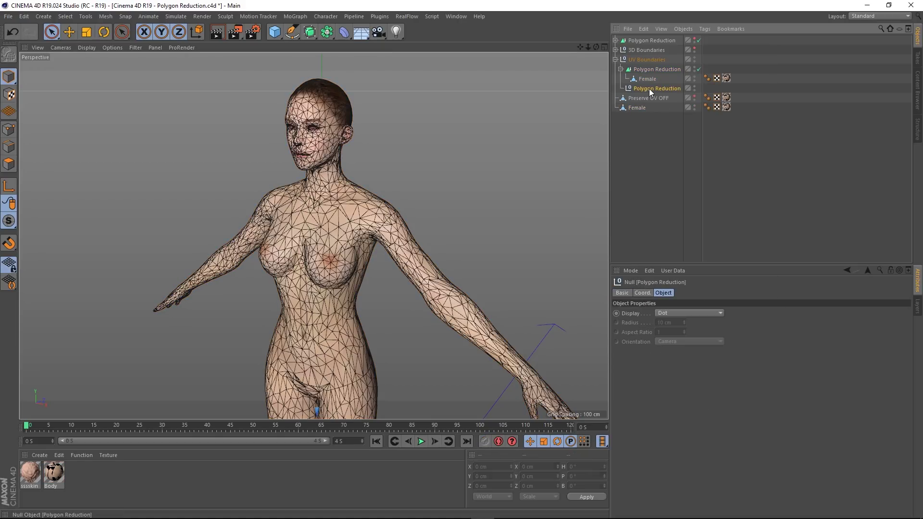
Step: Rename the second baked mesh as Preserve UV ON and collapse the UV Boundaries null
{"action": "double_click", "coordinate": [642, 99]}
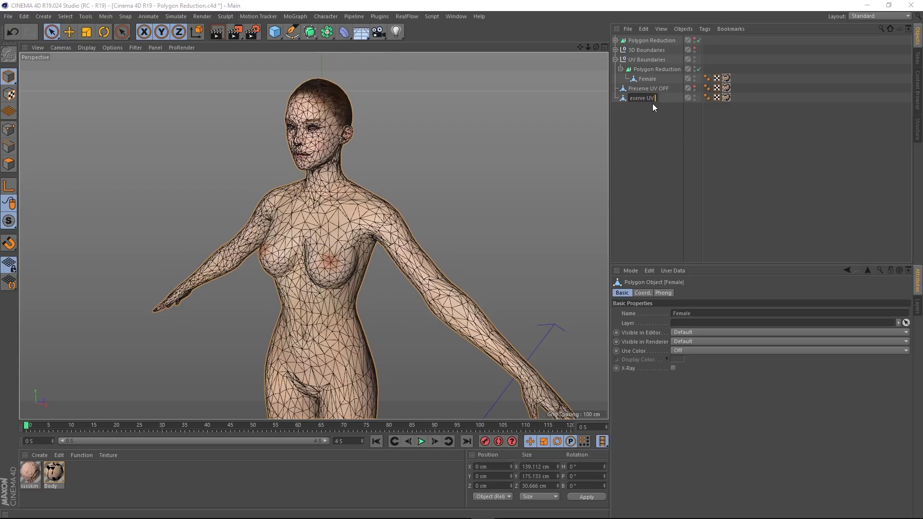
{"action": "key", "text": "Return"}
{"action": "left_click", "coordinate": [615, 59]}
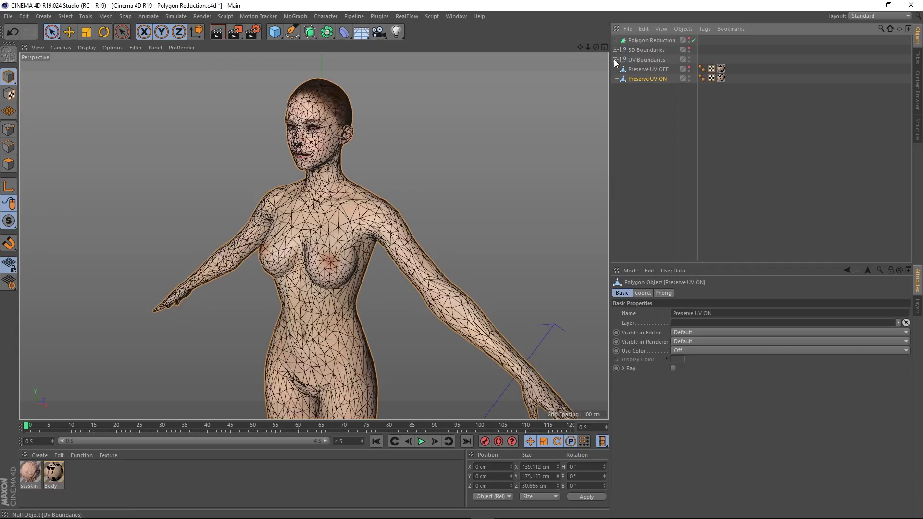
Step: Hide the UV Boundaries null, show Preserve UV OFF, and move Preserve UV ON beside it to about 147 cm along X
{"action": "left_click", "coordinate": [688, 67]}
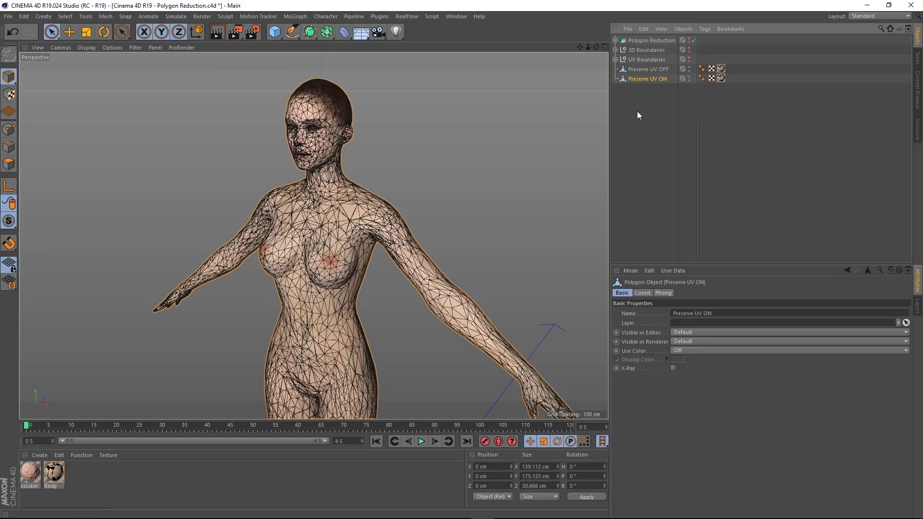
{"action": "scroll", "coordinate": [468, 235], "scroll_direction": "down", "scroll_amount": 8}
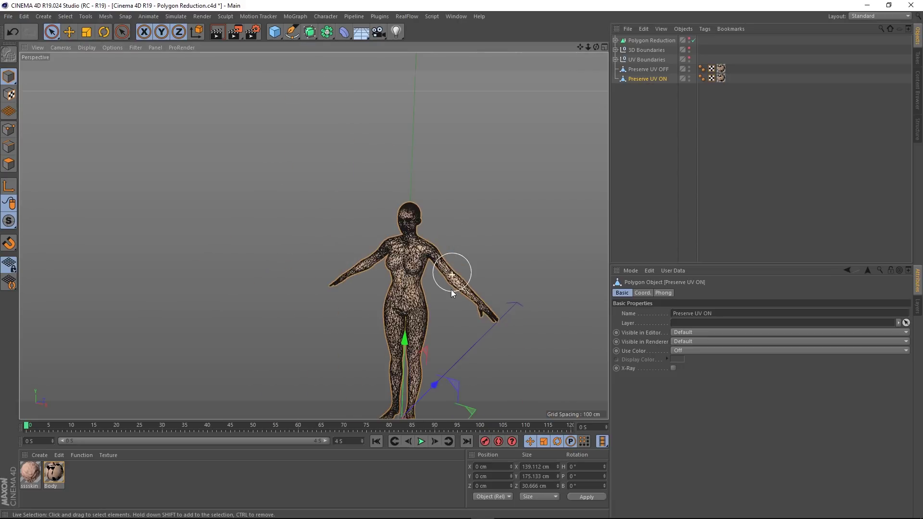
{"action": "middle_click_drag", "start_coordinate": [329, 190], "coordinate": [311, 194], "text": "alt"}
{"action": "left_click_drag", "start_coordinate": [363, 359], "coordinate": [559, 391]}
{"action": "middle_click_drag", "start_coordinate": [351, 246], "coordinate": [298, 226], "text": "alt"}
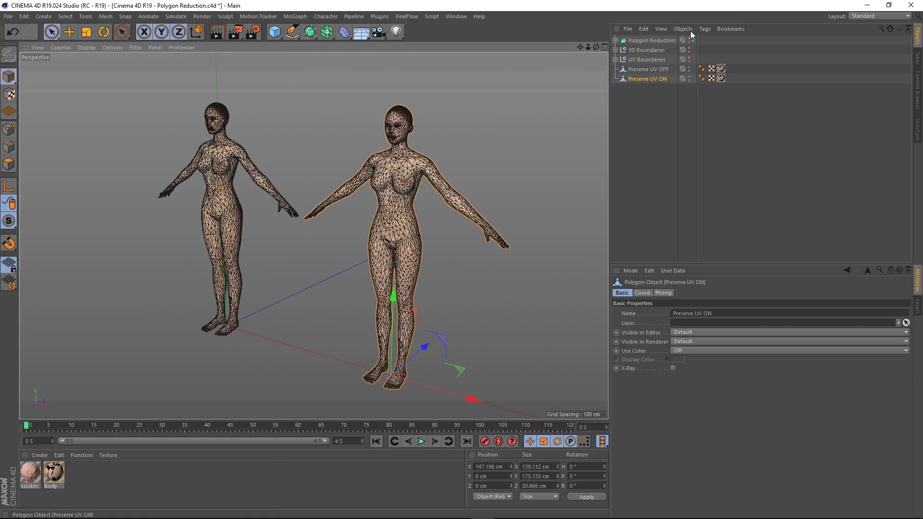
Step: Switch to the BP - UV Edit layout and clear the object selection
{"action": "left_click", "coordinate": [875, 14]}
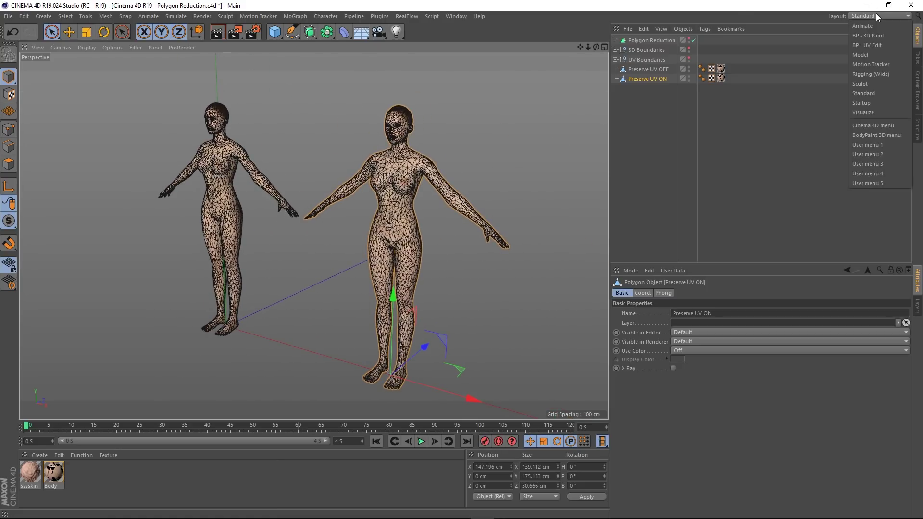
{"action": "left_click", "coordinate": [870, 46]}
{"action": "left_click", "coordinate": [151, 435]}
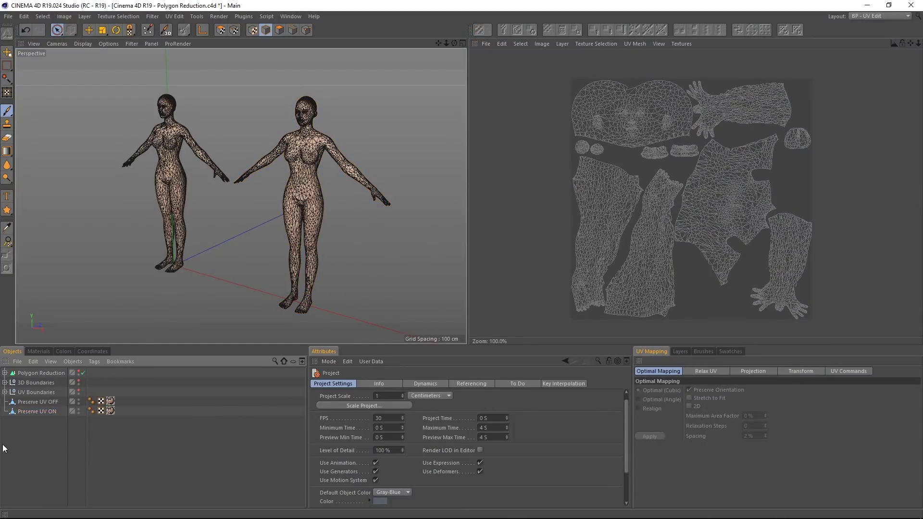
Step: Select the Preserve UV OFF mesh and examine the borders of its UV islands up close
{"action": "left_click", "coordinate": [36, 402]}
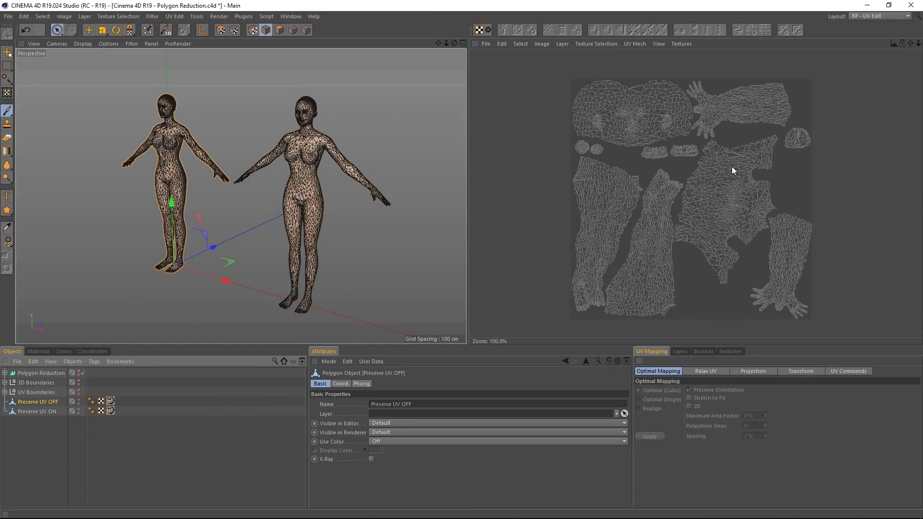
{"action": "scroll", "coordinate": [732, 168], "scroll_direction": "up", "scroll_amount": 3}
{"action": "scroll", "coordinate": [719, 170], "scroll_direction": "up", "scroll_amount": 10}
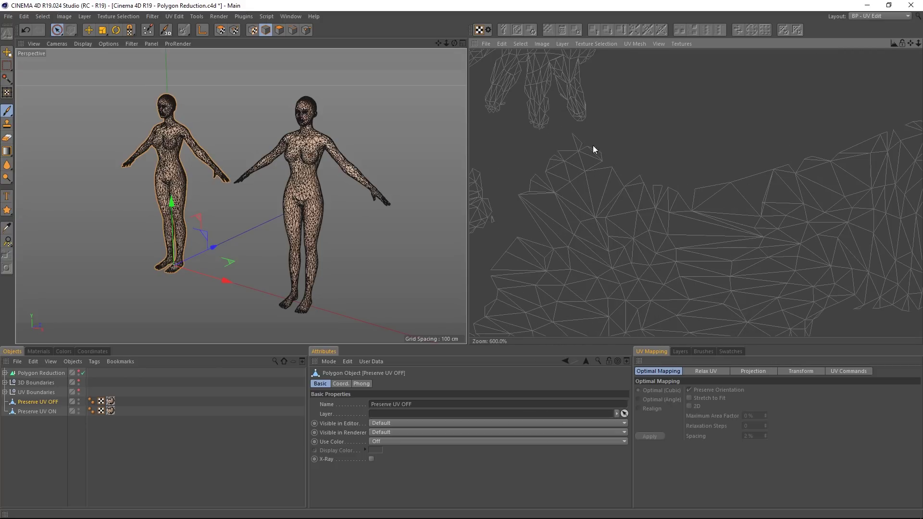
{"action": "scroll", "coordinate": [805, 181], "scroll_direction": "down", "scroll_amount": 8}
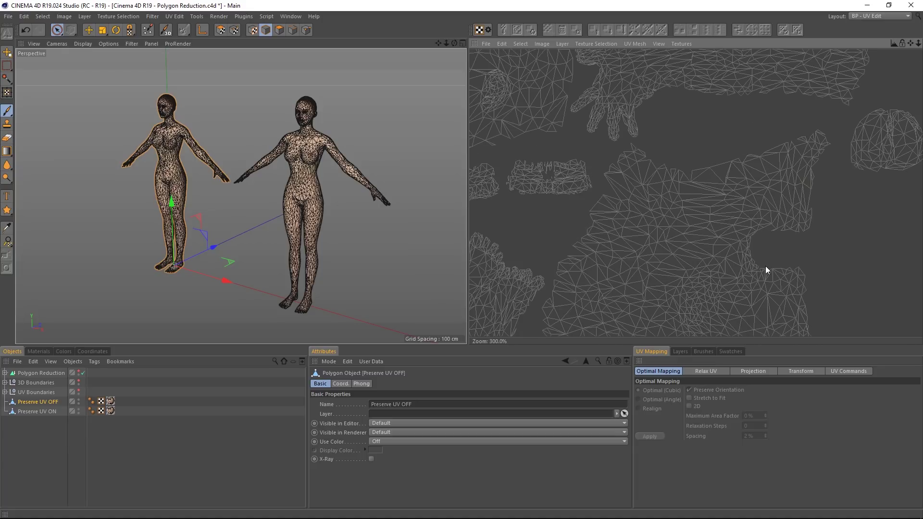
{"action": "scroll", "coordinate": [739, 276], "scroll_direction": "down", "scroll_amount": 1}
{"action": "middle_click_drag", "start_coordinate": [739, 275], "coordinate": [702, 166]}
{"action": "scroll", "coordinate": [723, 233], "scroll_direction": "up", "scroll_amount": 9}
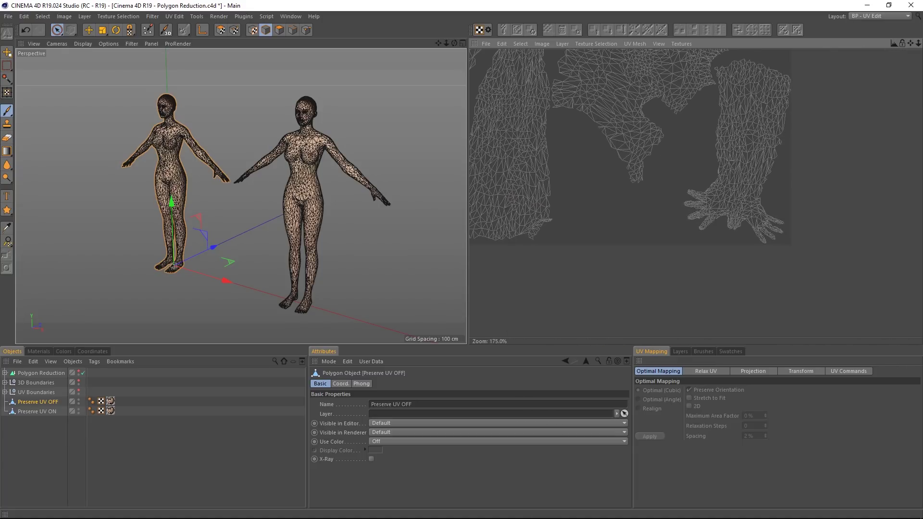
Step: Examine the UV island borders around the hand, the head and the small round islands of the Preserve UV OFF mesh
{"action": "scroll", "coordinate": [665, 198], "scroll_direction": "down", "scroll_amount": 5}
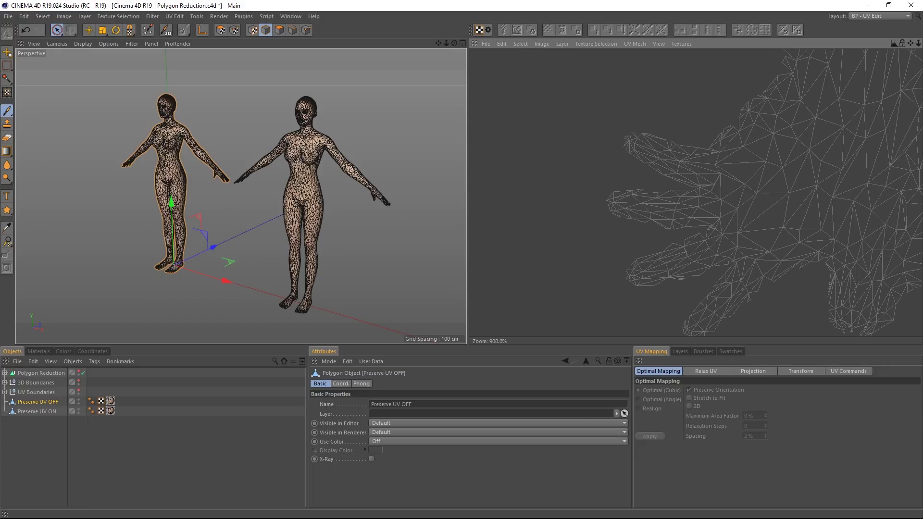
{"action": "scroll", "coordinate": [597, 123], "scroll_direction": "down", "scroll_amount": 5}
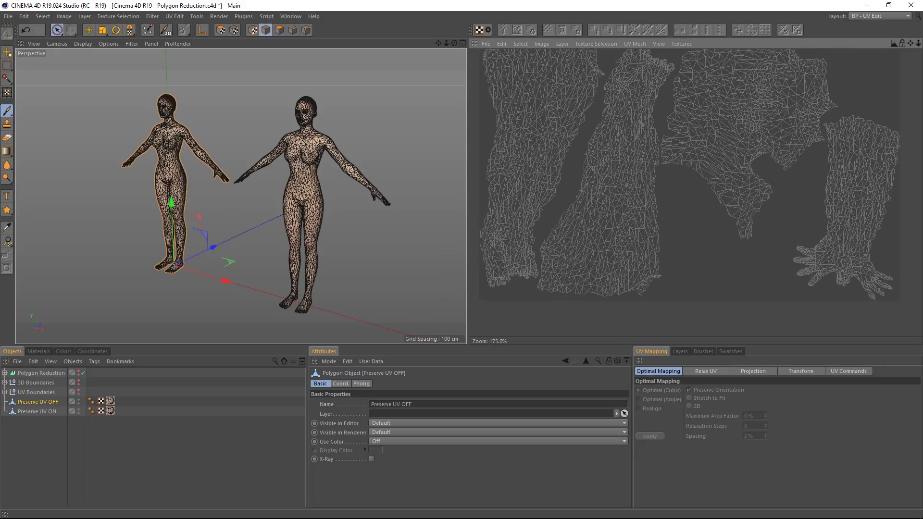
{"action": "middle_click_drag", "start_coordinate": [510, 58], "coordinate": [626, 99]}
{"action": "scroll", "coordinate": [551, 194], "scroll_direction": "up", "scroll_amount": 5}
{"action": "scroll", "coordinate": [552, 206], "scroll_direction": "up", "scroll_amount": 4}
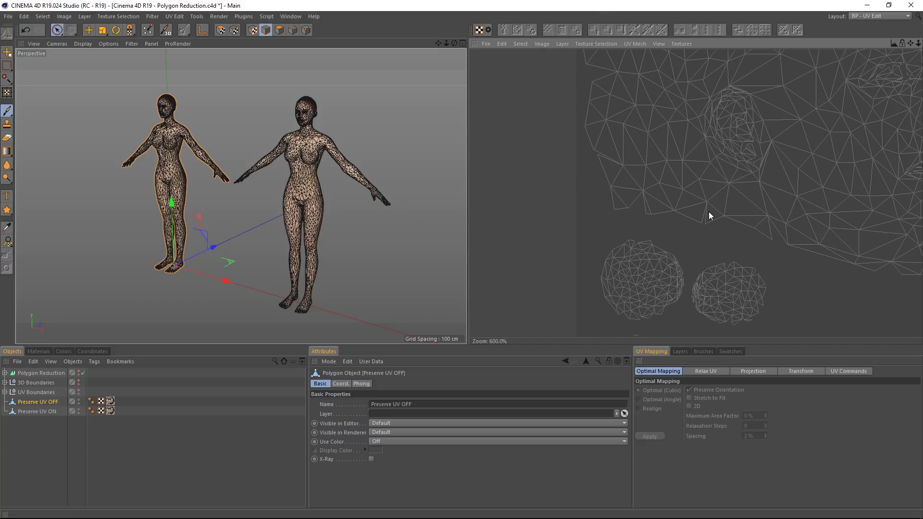
{"action": "scroll", "coordinate": [660, 195], "scroll_direction": "down", "scroll_amount": 1}
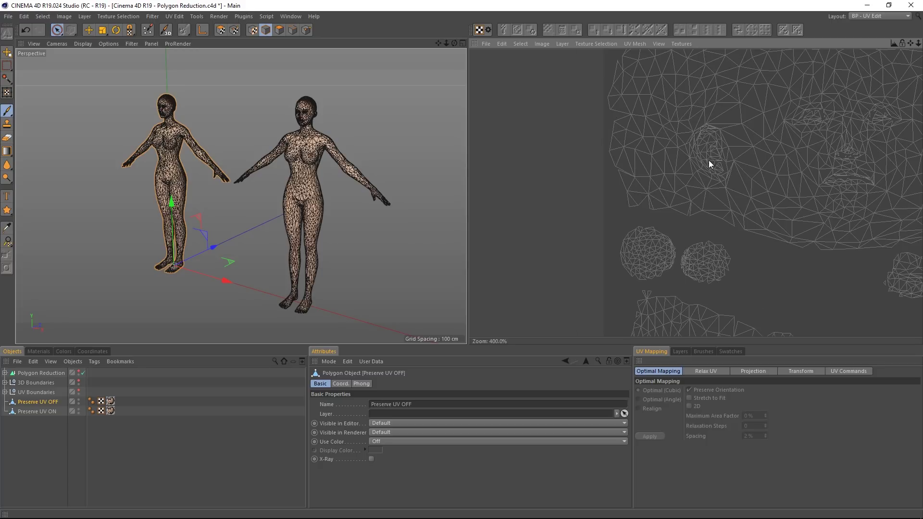
{"action": "scroll", "coordinate": [709, 163], "scroll_direction": "down", "scroll_amount": 2}
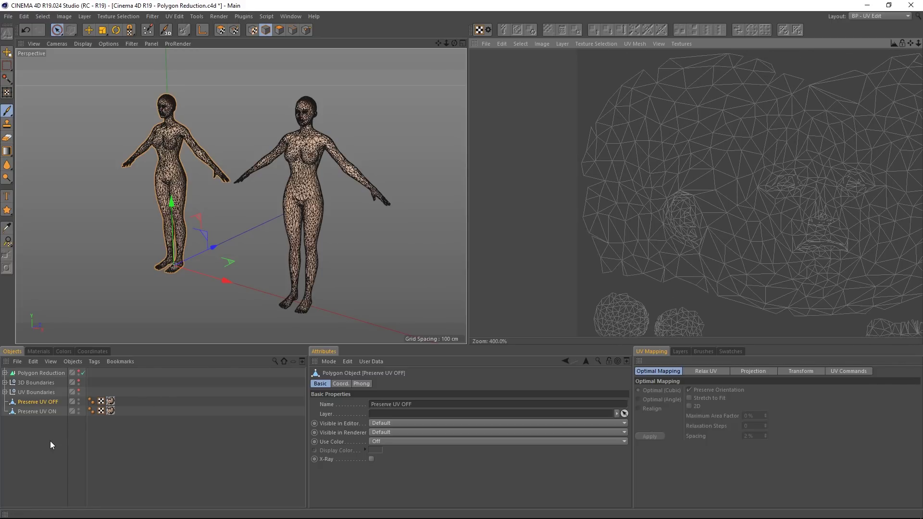
Step: Select the Preserve UV ON mesh and examine the borders of its head, round and leg UV islands
{"action": "left_click", "coordinate": [48, 412]}
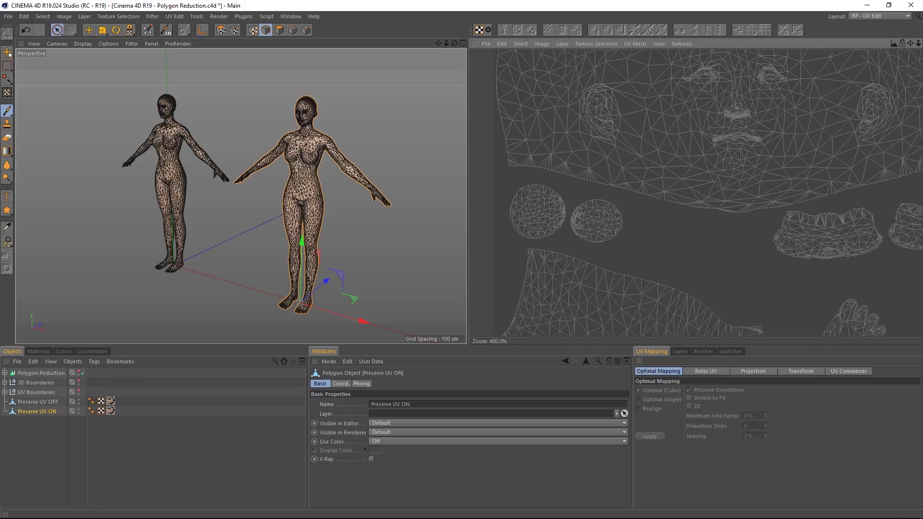
{"action": "scroll", "coordinate": [561, 324], "scroll_direction": "up", "scroll_amount": 2}
{"action": "middle_click_drag", "start_coordinate": [560, 324], "coordinate": [536, 188]}
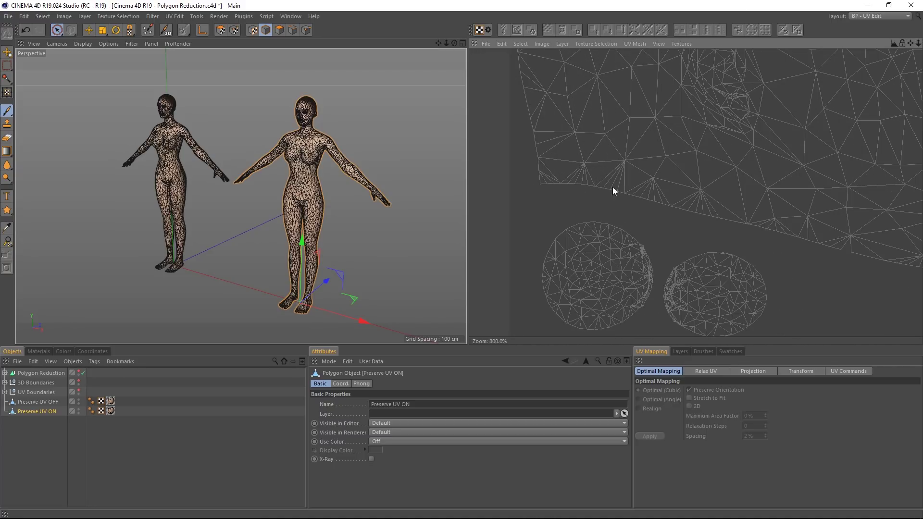
{"action": "scroll", "coordinate": [846, 70], "scroll_direction": "down", "scroll_amount": 3}
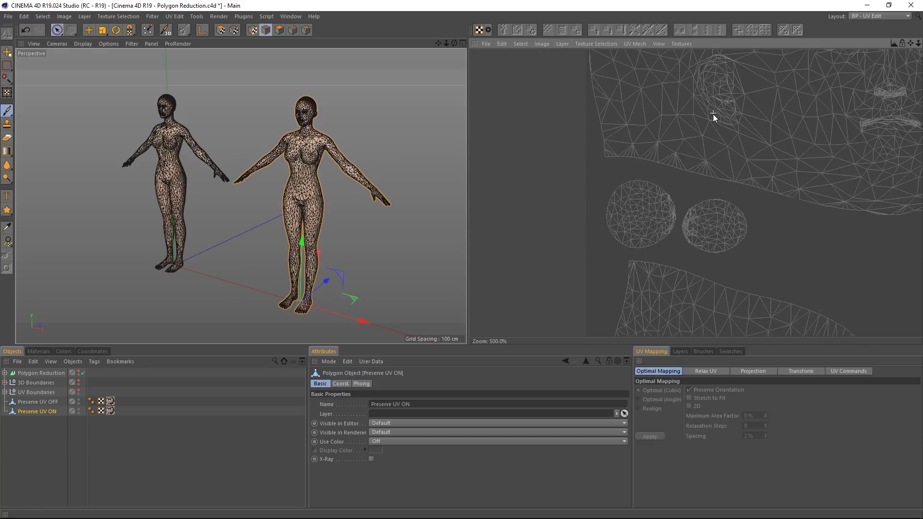
{"action": "middle_click_drag", "start_coordinate": [761, 337], "coordinate": [607, 281]}
{"action": "scroll", "coordinate": [635, 287], "scroll_direction": "down", "scroll_amount": 2}
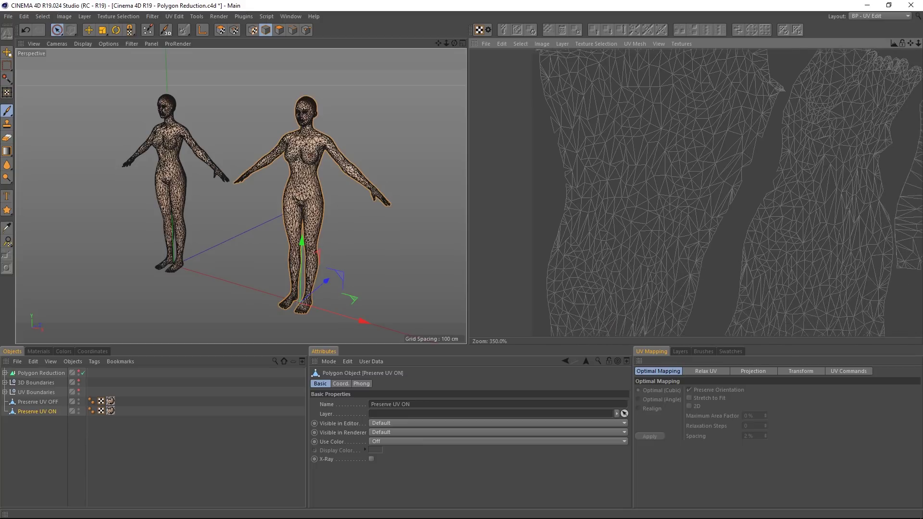
{"action": "scroll", "coordinate": [745, 289], "scroll_direction": "down", "scroll_amount": 3}
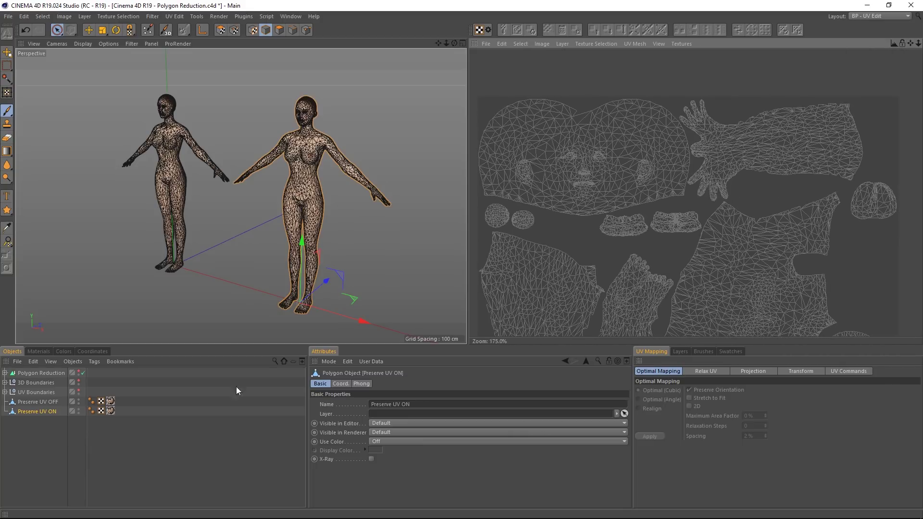
Step: Alternate the selection between Preserve UV OFF and Preserve UV ON to compare their complete UV layouts
{"action": "left_click", "coordinate": [34, 401]}
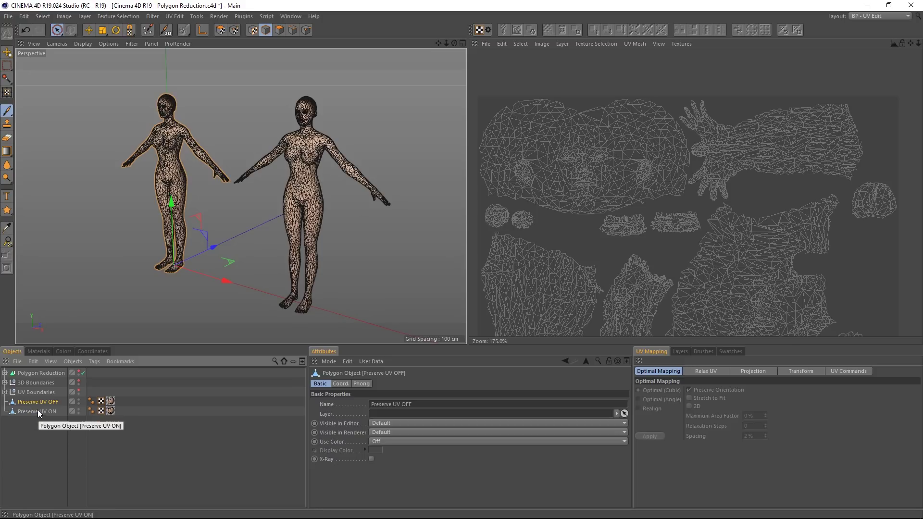
{"action": "left_click", "coordinate": [35, 411]}
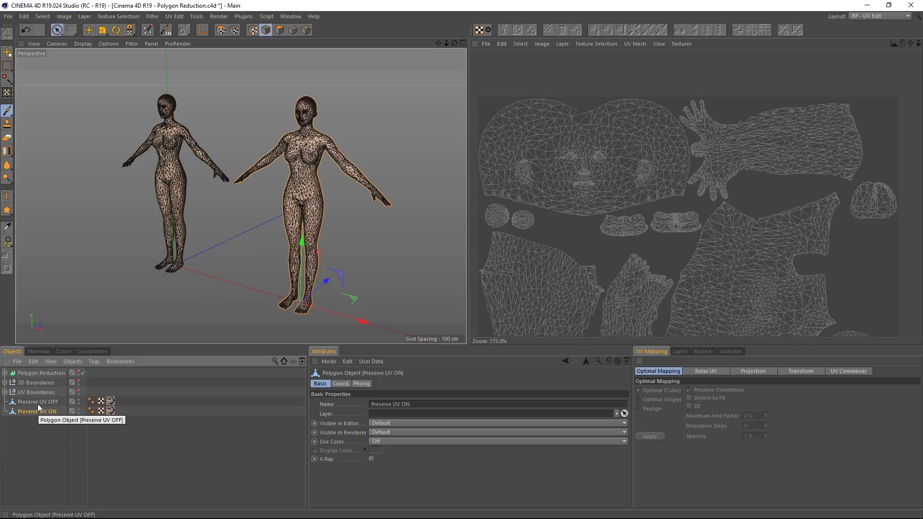
{"action": "left_click", "coordinate": [38, 404]}
{"action": "left_click", "coordinate": [38, 409]}
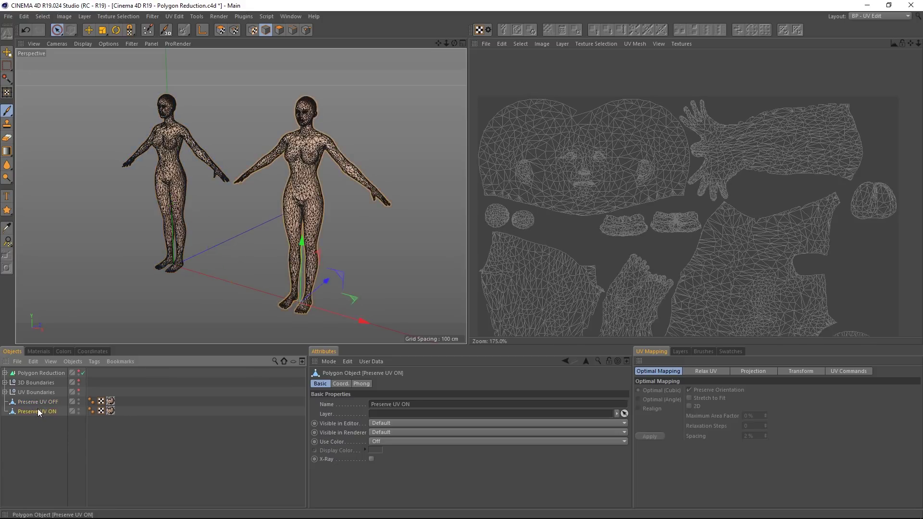
Step: Switch back to the Standard layout, and hide both the Preserve UV OFF and Preserve UV ON meshes
{"action": "left_click", "coordinate": [854, 15]}
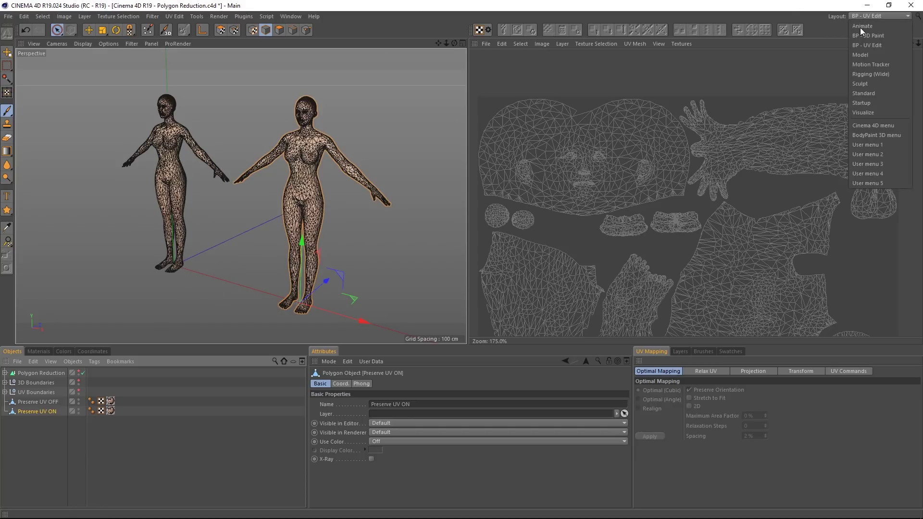
{"action": "left_click", "coordinate": [868, 93]}
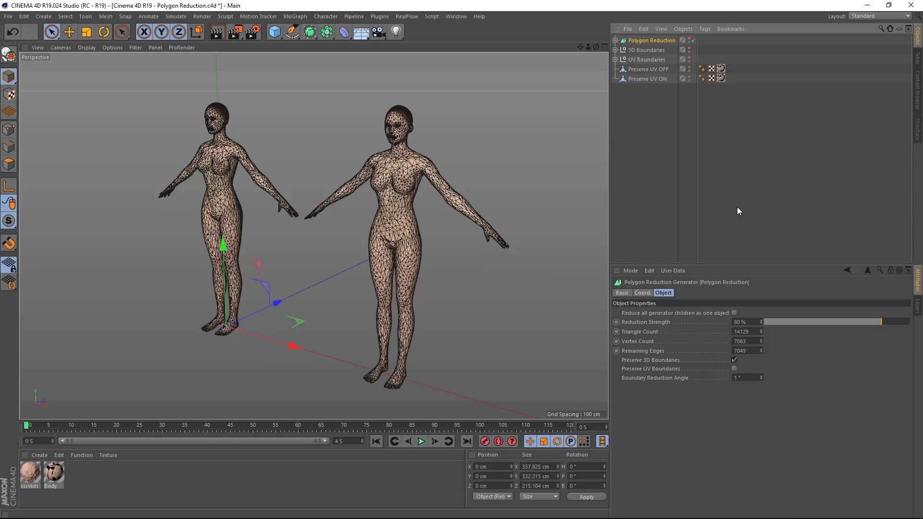
{"action": "left_click", "coordinate": [689, 67]}
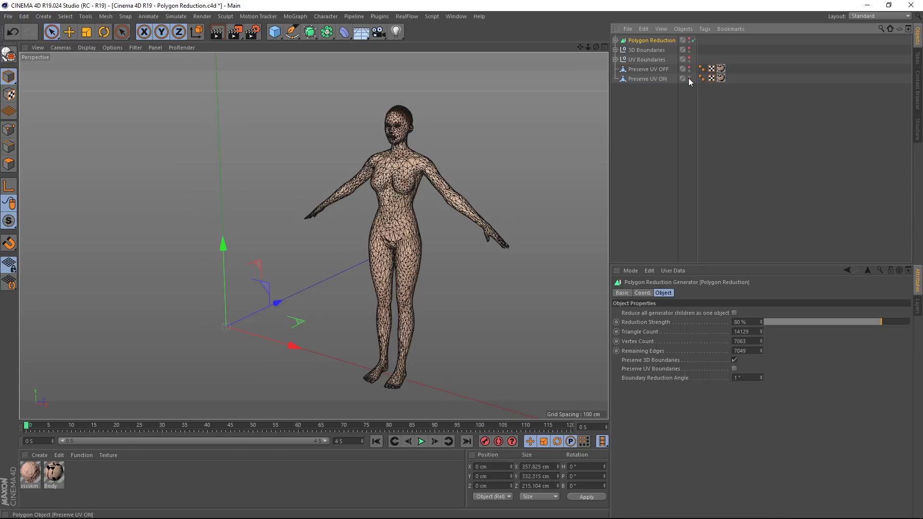
{"action": "left_click", "coordinate": [688, 78]}
{"action": "left_click", "coordinate": [678, 89]}
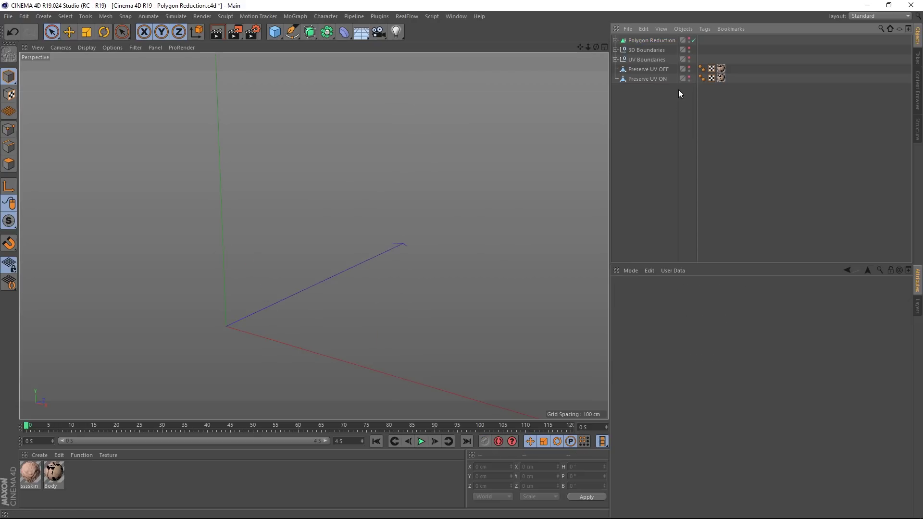
Step: Show the bust under the Polygon Reduction generator and set its Reduction Strength to 60%
{"action": "left_click", "coordinate": [693, 40]}
{"action": "left_click_drag", "start_coordinate": [337, 217], "coordinate": [254, 215], "text": "alt"}
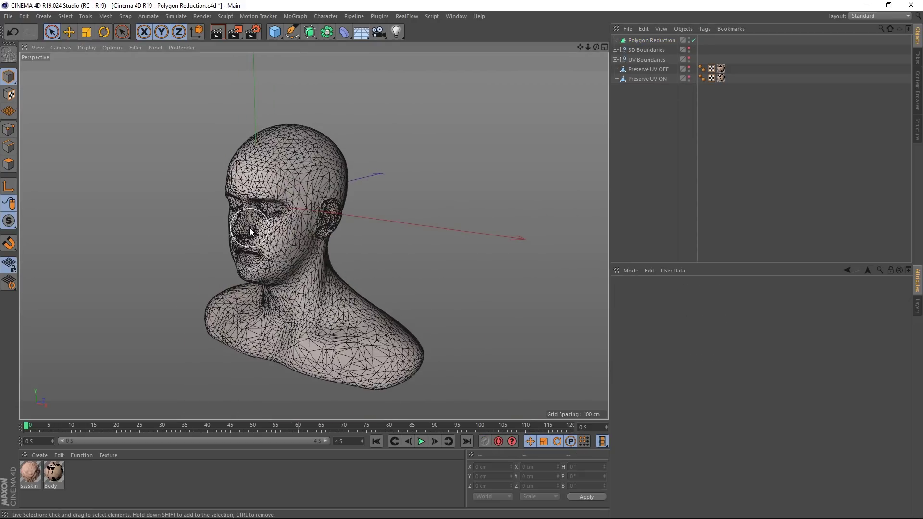
{"action": "left_click", "coordinate": [644, 41]}
{"action": "left_click_drag", "start_coordinate": [870, 321], "coordinate": [852, 320]}
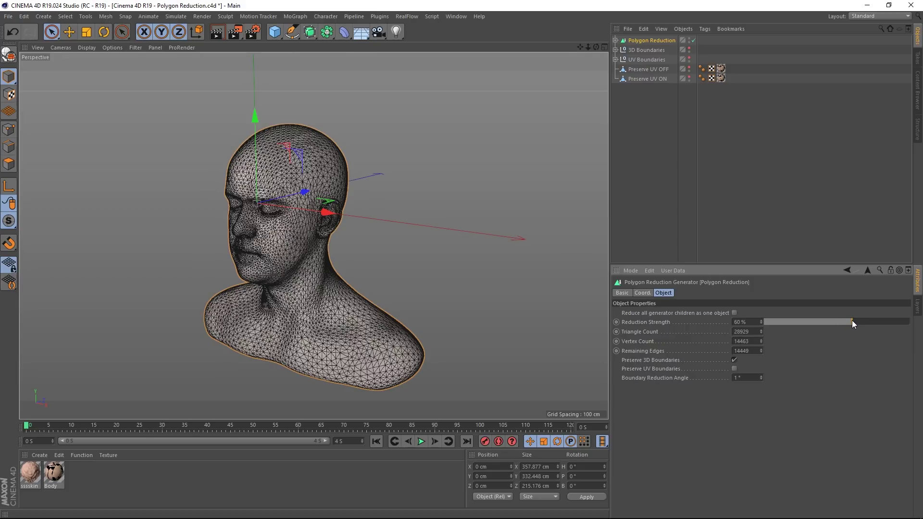